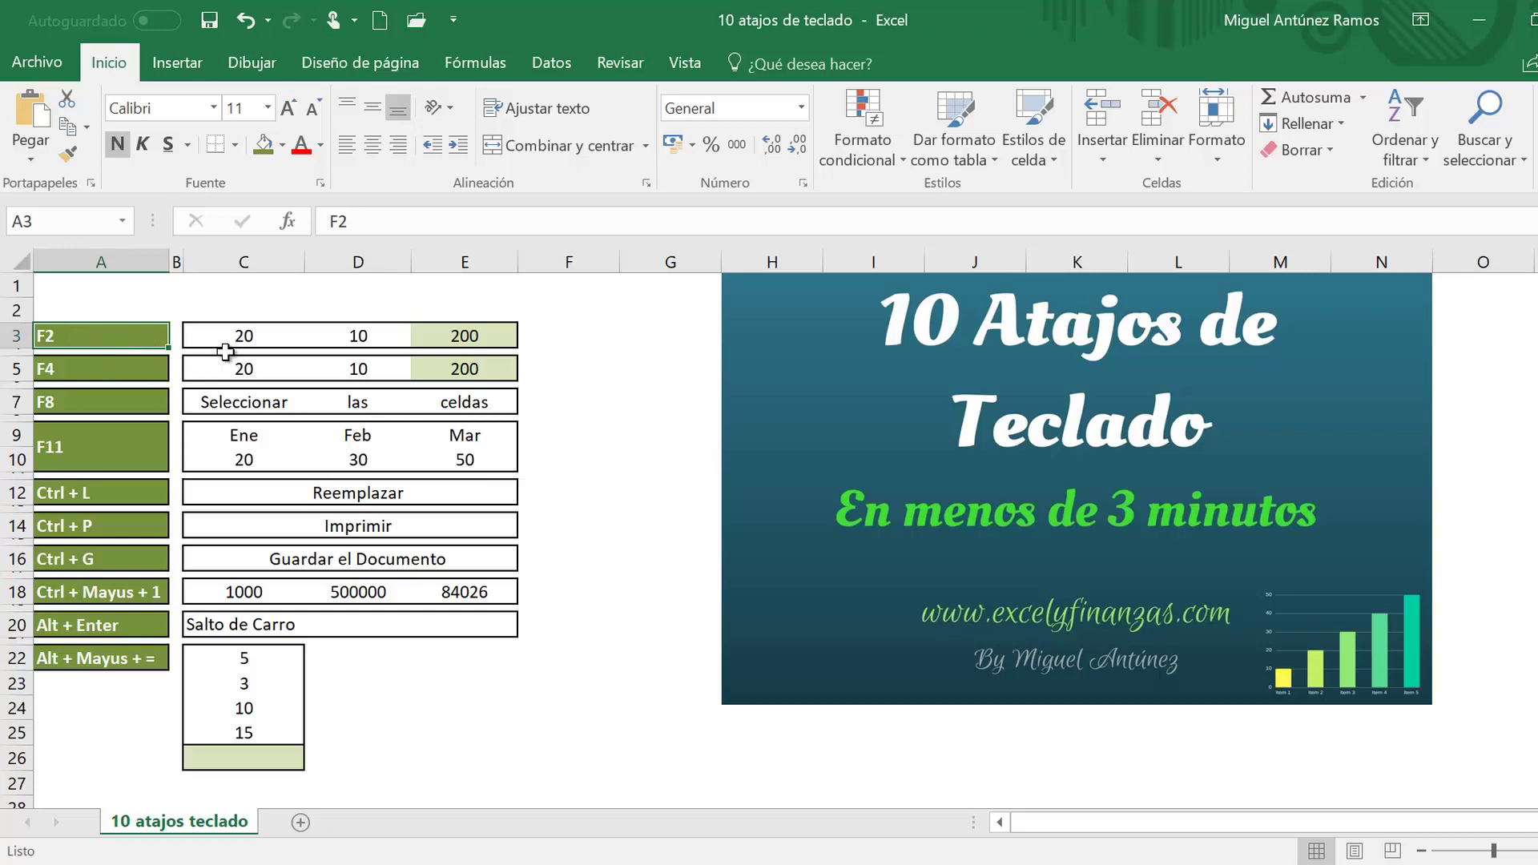
# Step: Open E3's formula for in-cell editing with F2
pyautogui.click(455, 338)
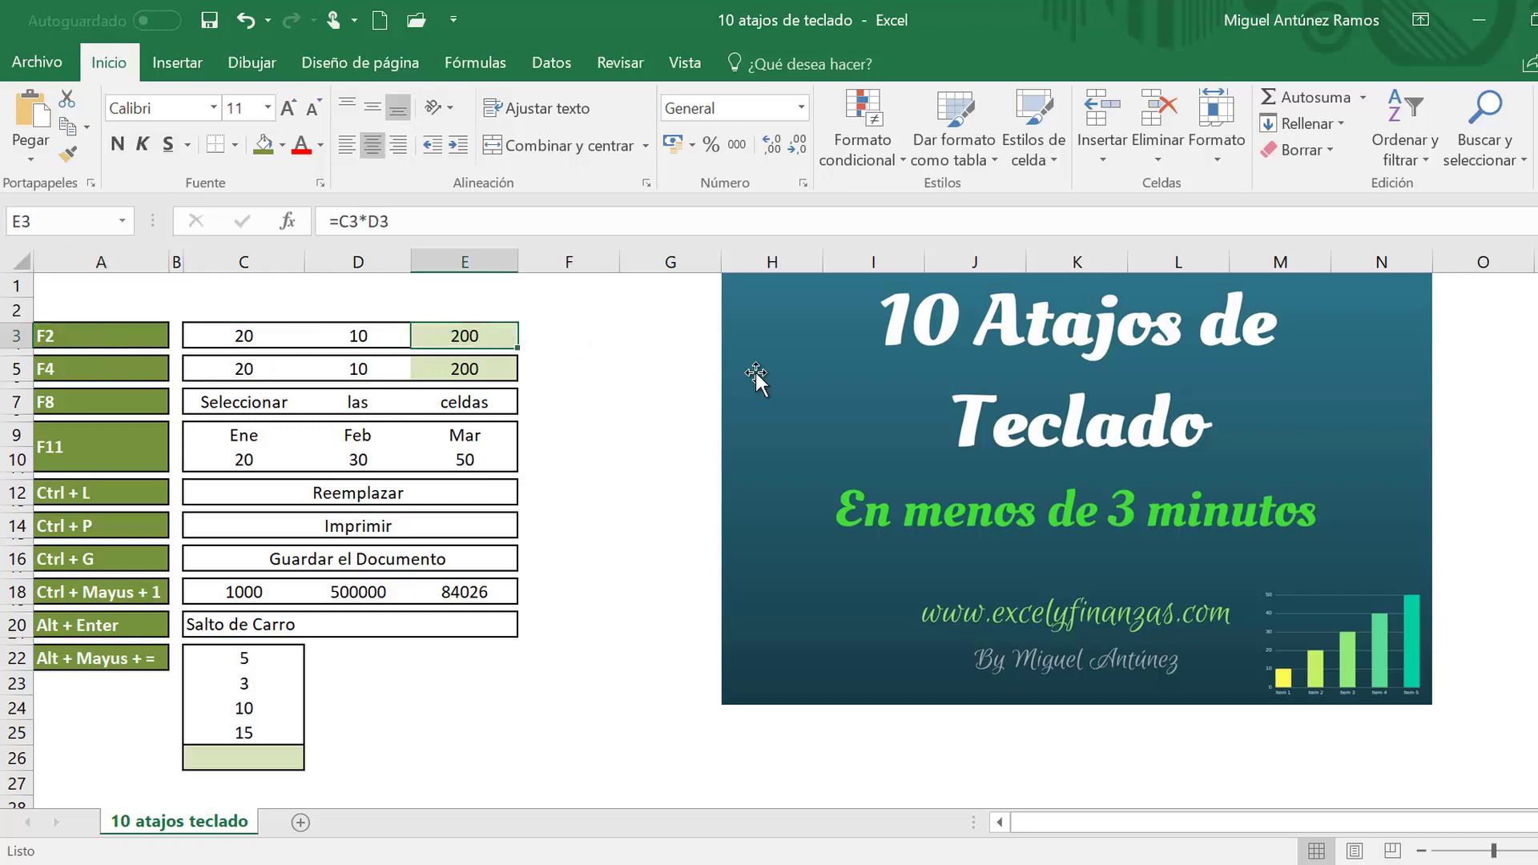
pyautogui.press('F2')
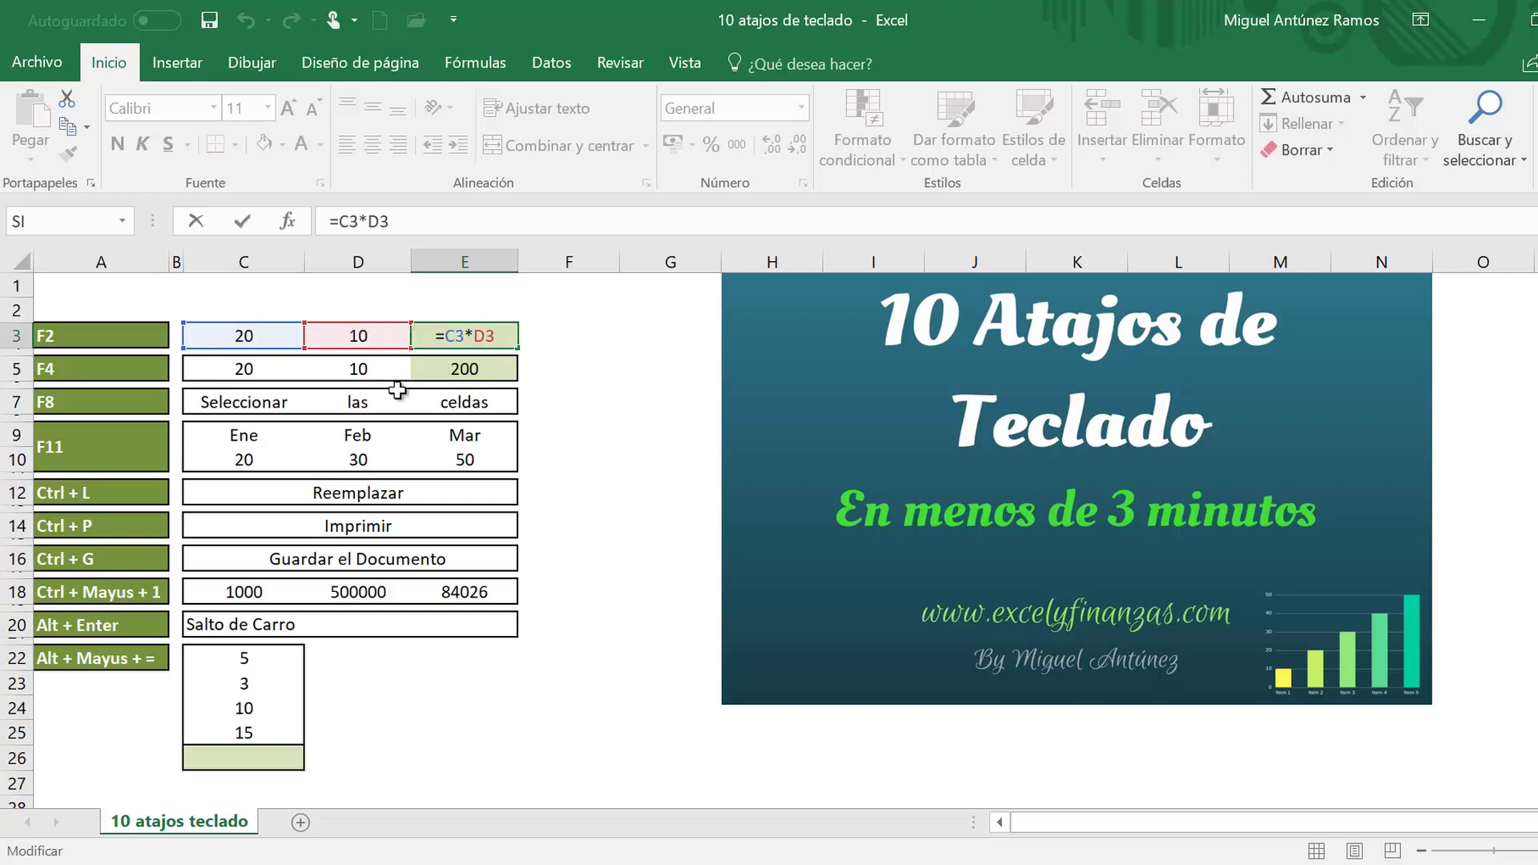
pyautogui.click(80, 375)
# Step: In E5's formula =C5*D5, cycle the D5 reference between absolute and relative with F4
pyautogui.click(465, 375)
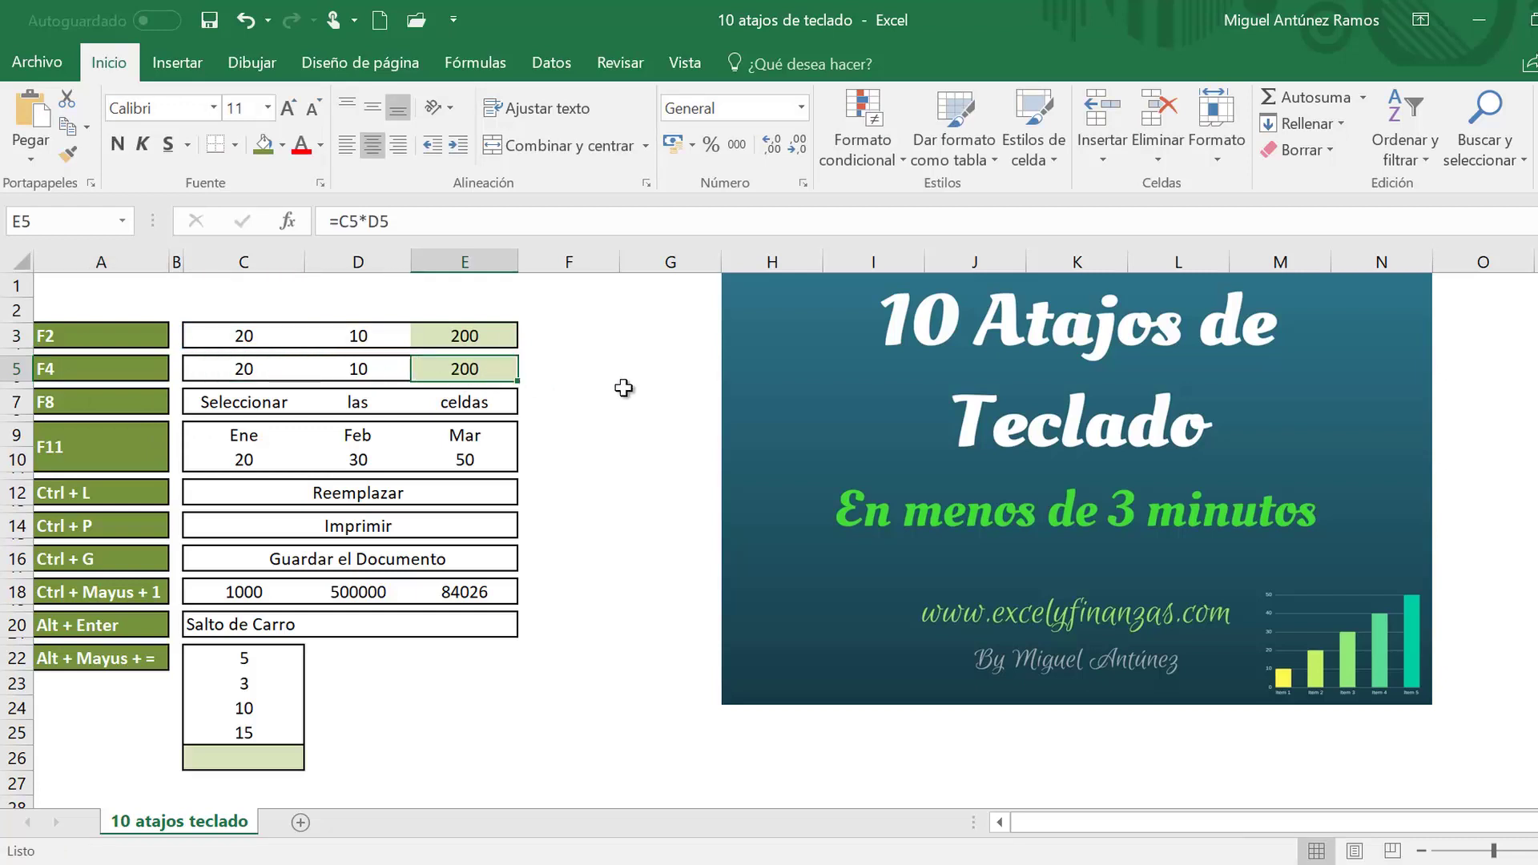
pyautogui.click(388, 221)
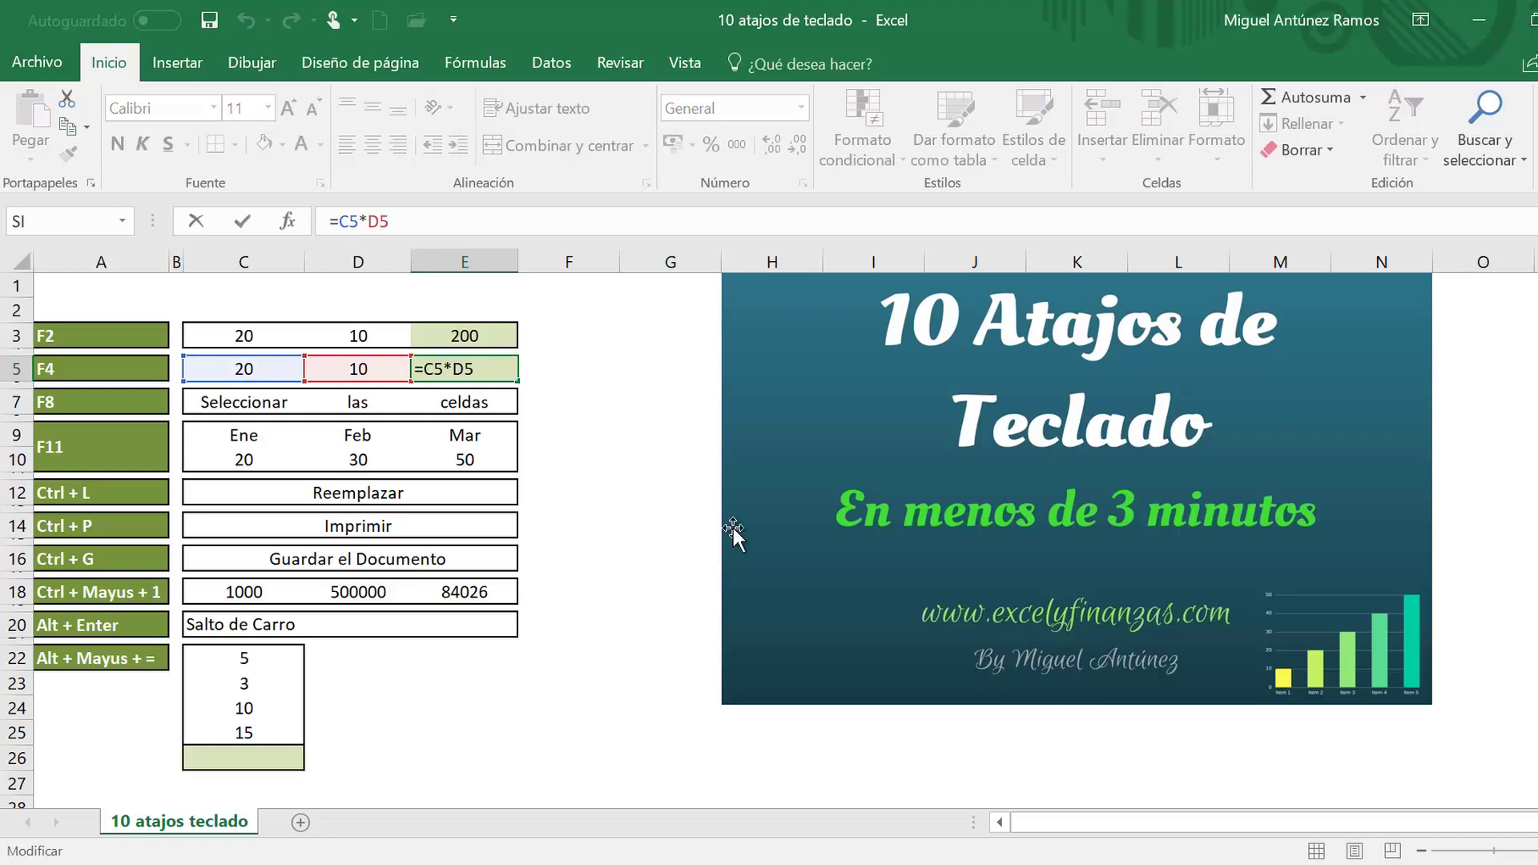
pyautogui.press('F4')
pyautogui.press('F4')
pyautogui.press('F4')
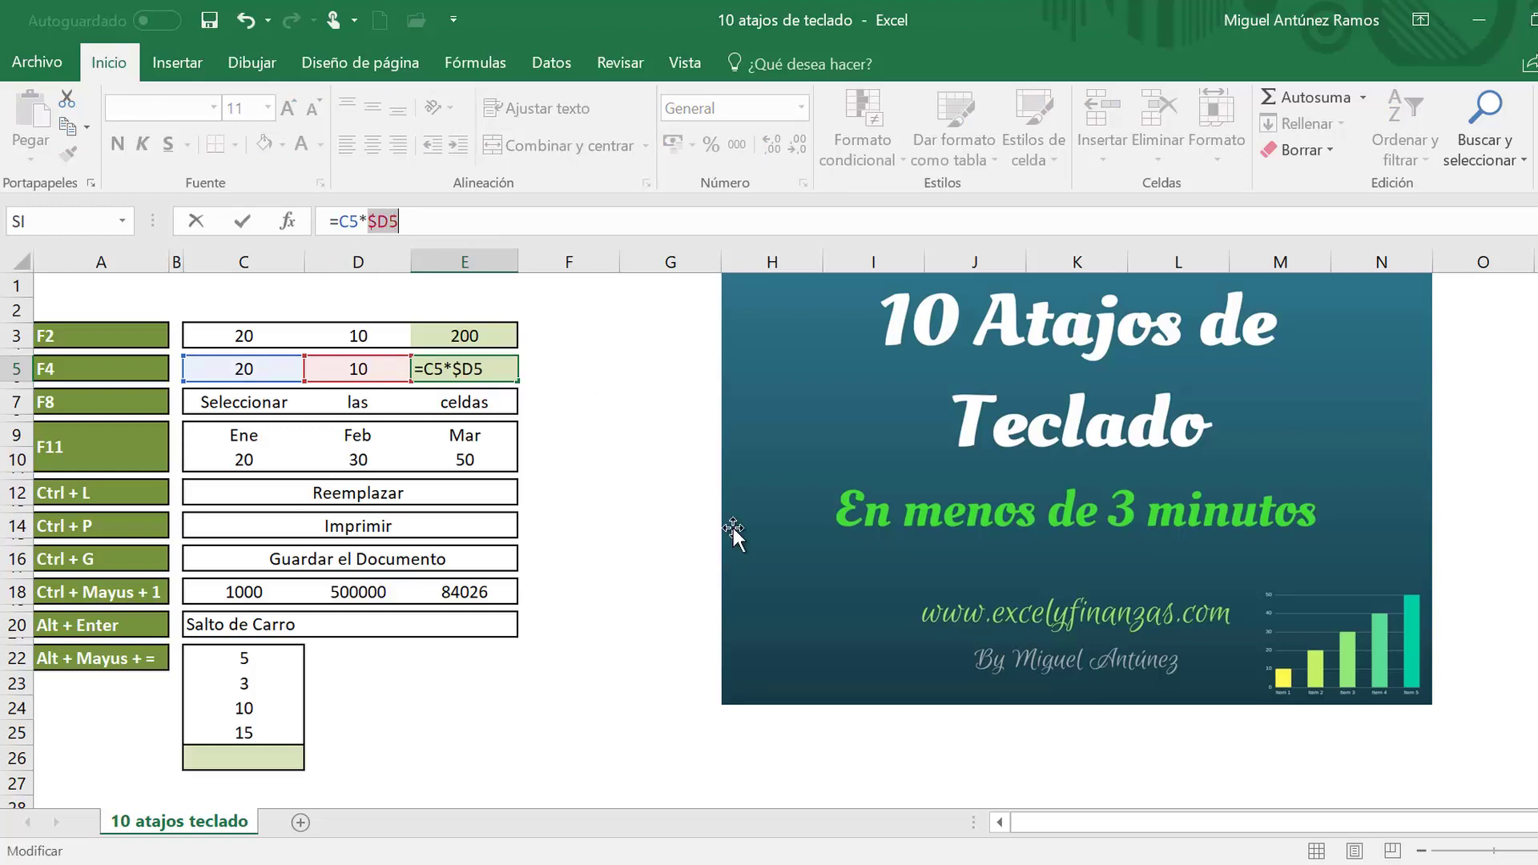
pyautogui.press('F4')
# Step: Cancel the E5 formula edit so the cell still returns 200
pyautogui.click(609, 508)
pyautogui.press('Escape')
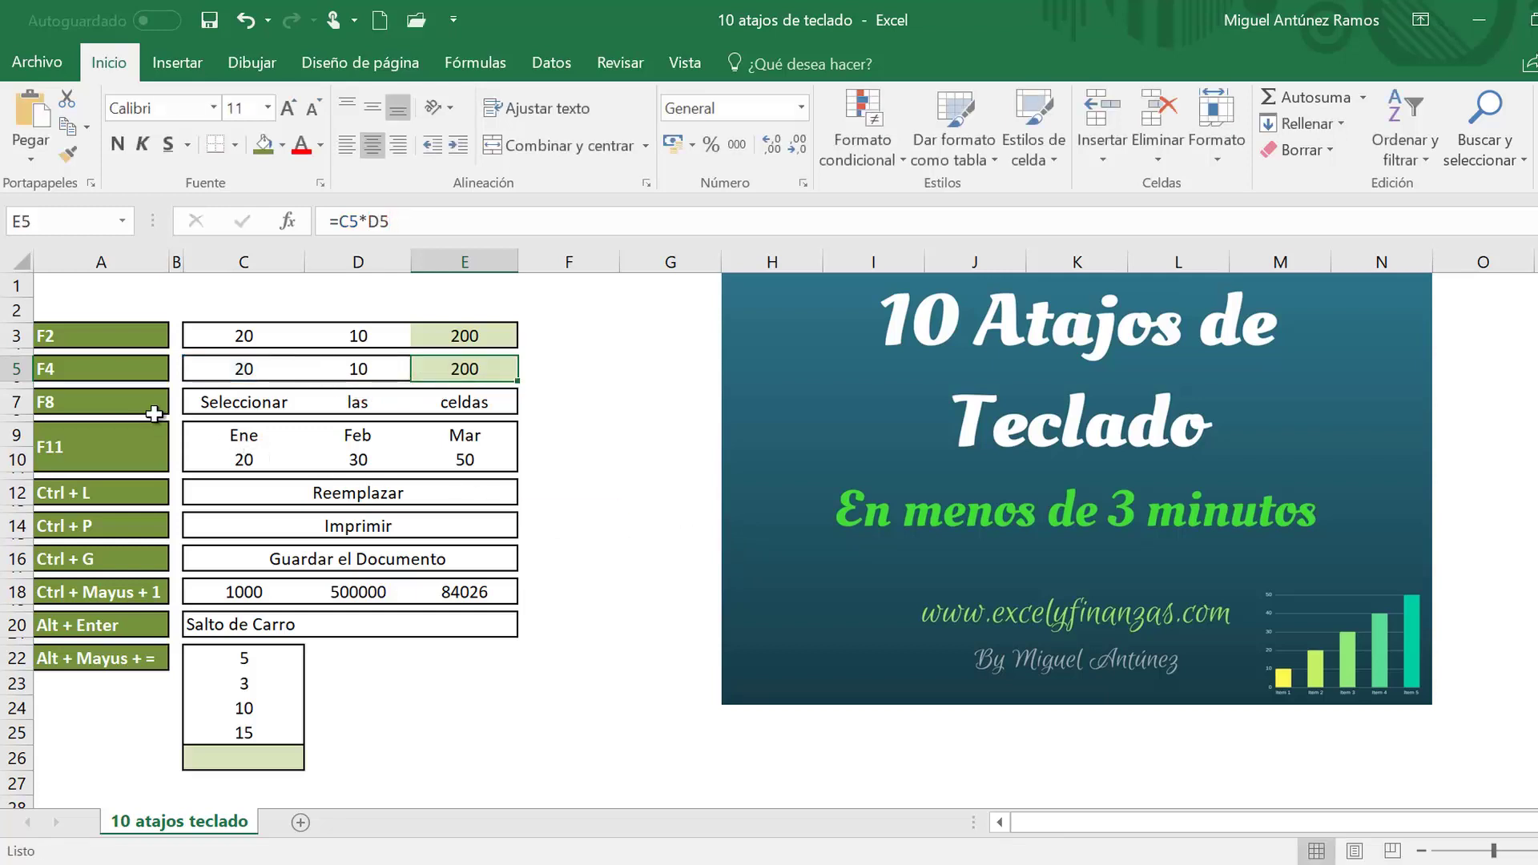
pyautogui.click(156, 407)
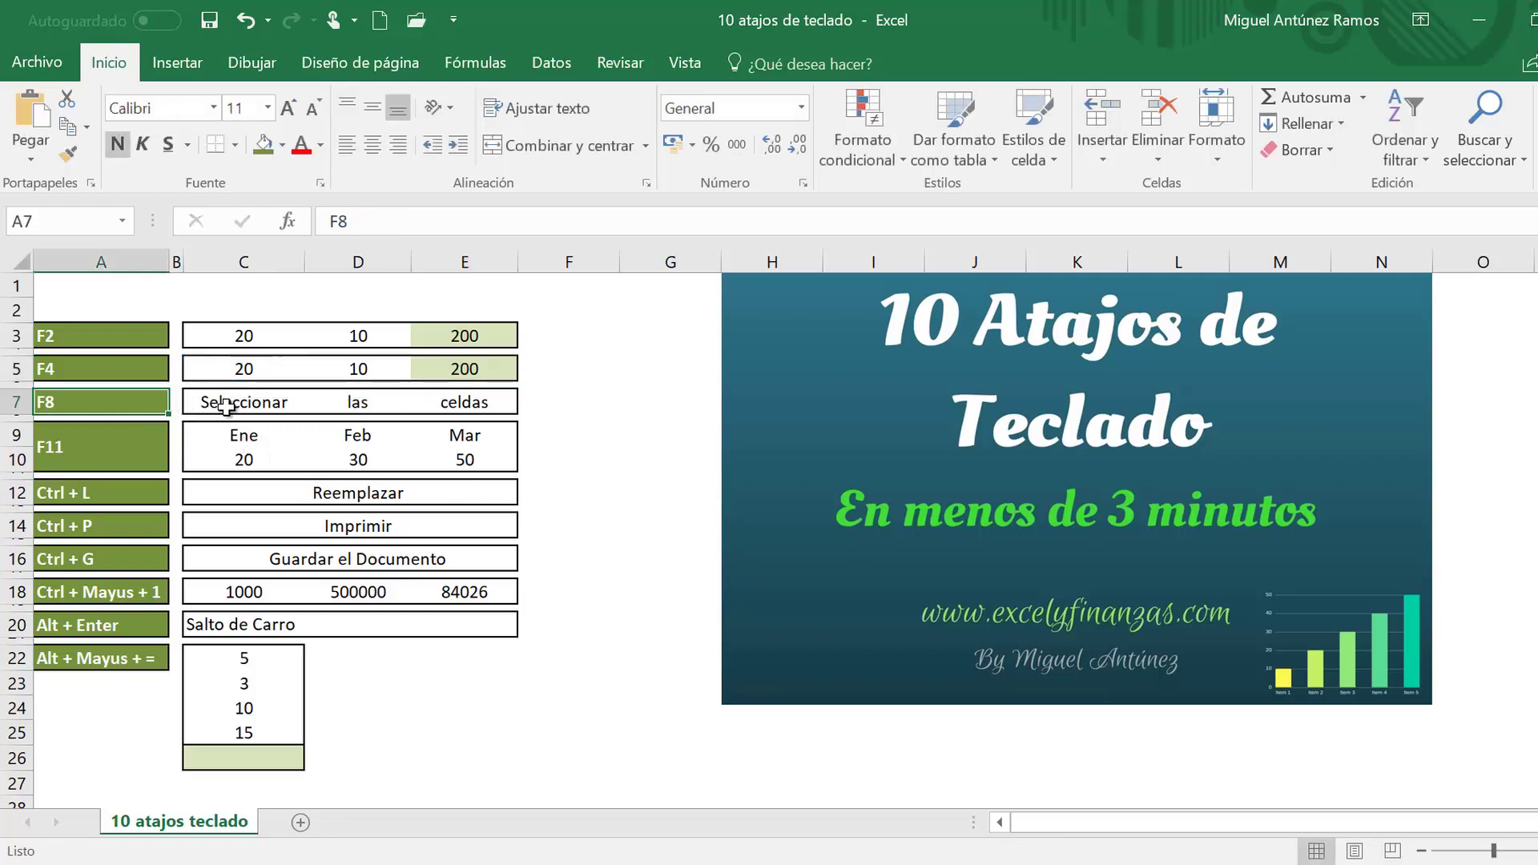
# Step: Select C7 through E7, first by dragging, then with F8 extend-selection mode
pyautogui.moveTo(227, 407); pyautogui.dragTo(493, 404)
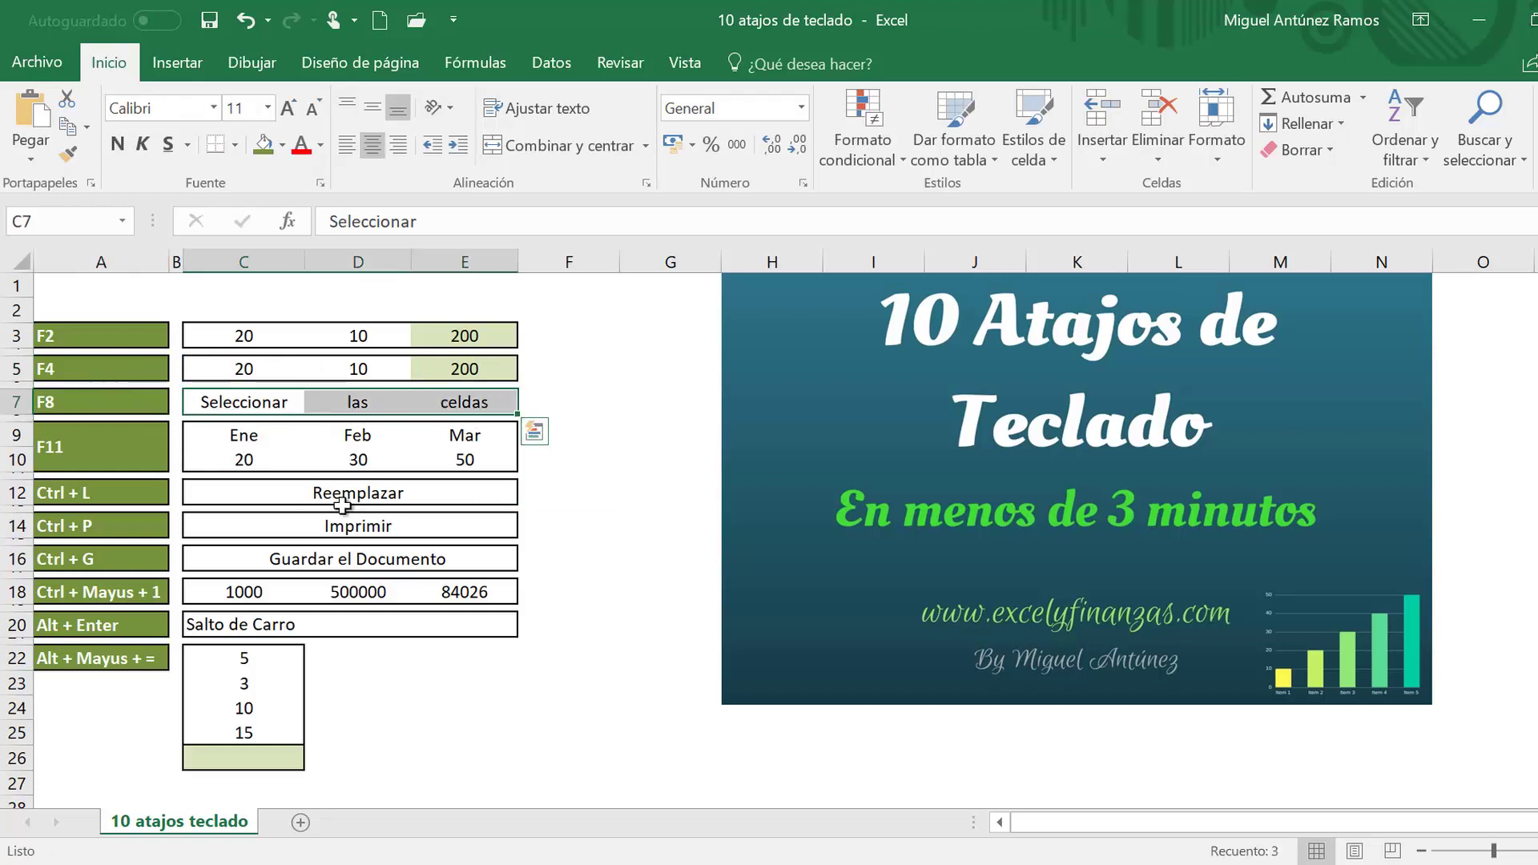
pyautogui.click(273, 408)
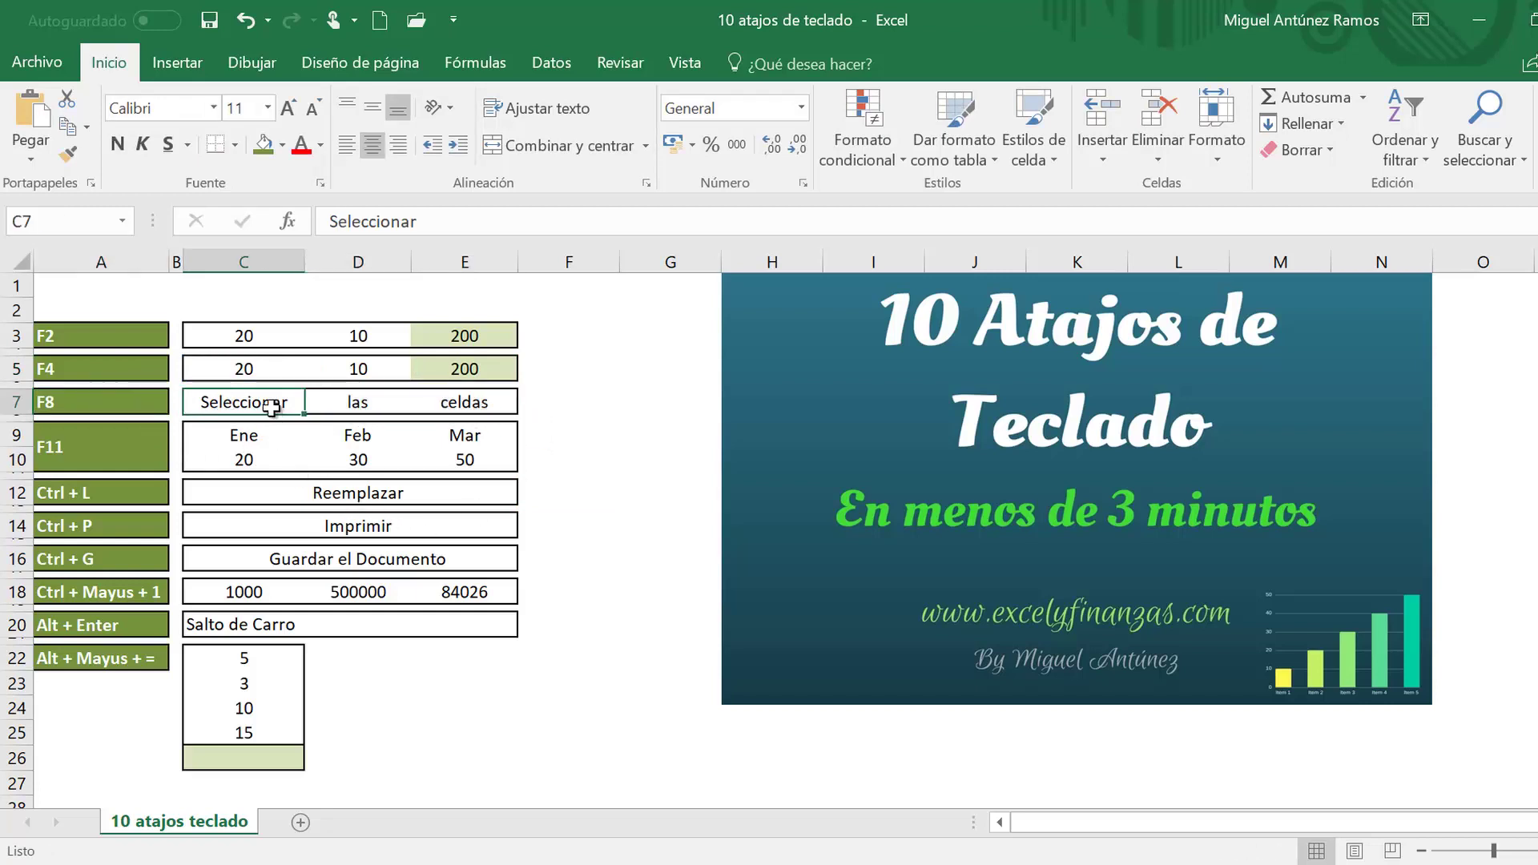
pyautogui.press('F8')
pyautogui.click(483, 407)
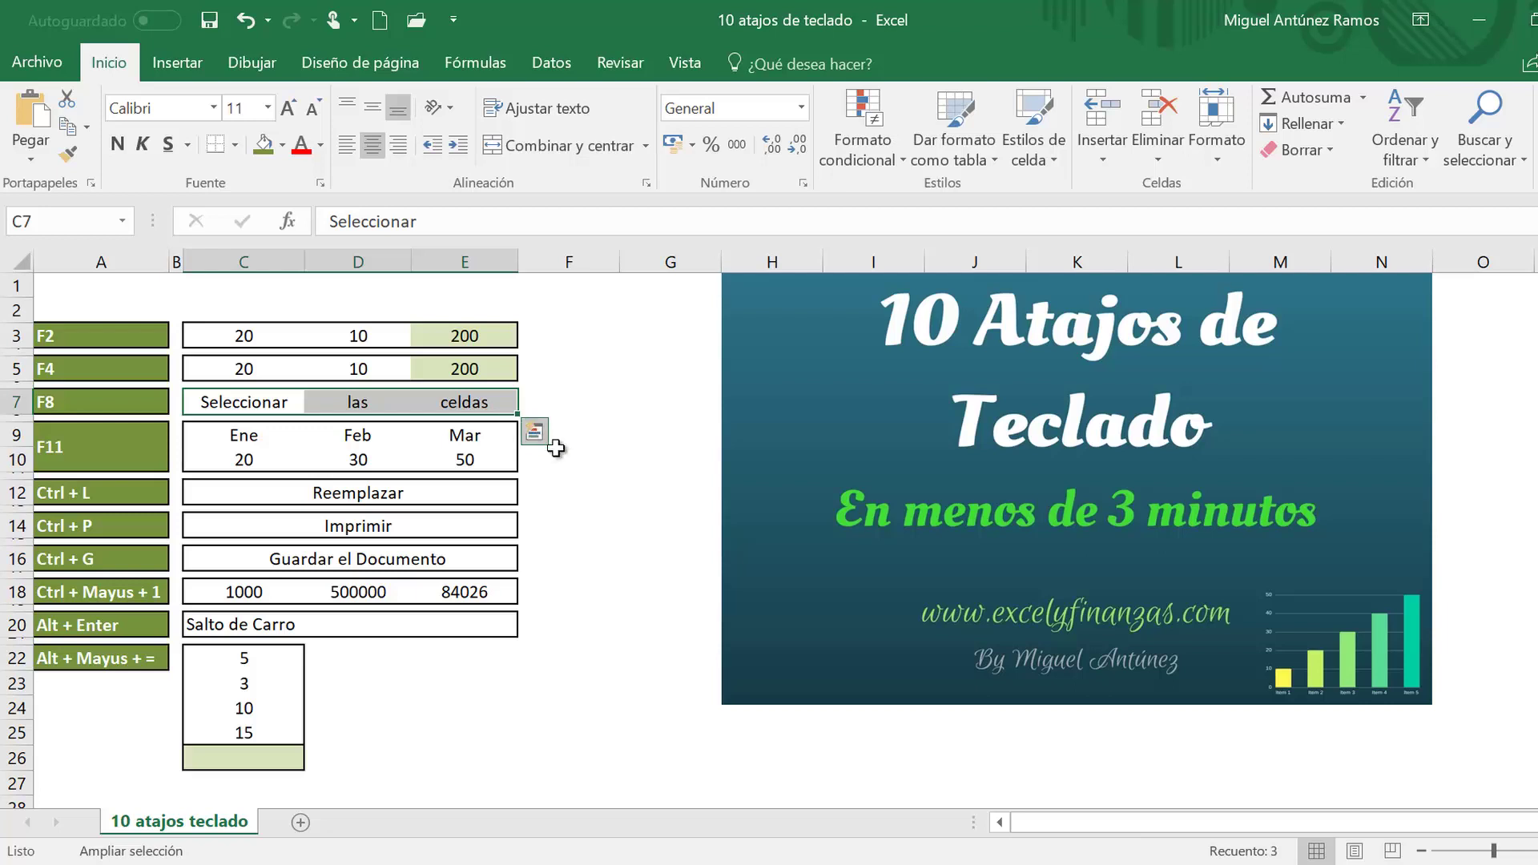
pyautogui.press('F8')
pyautogui.click(113, 449)
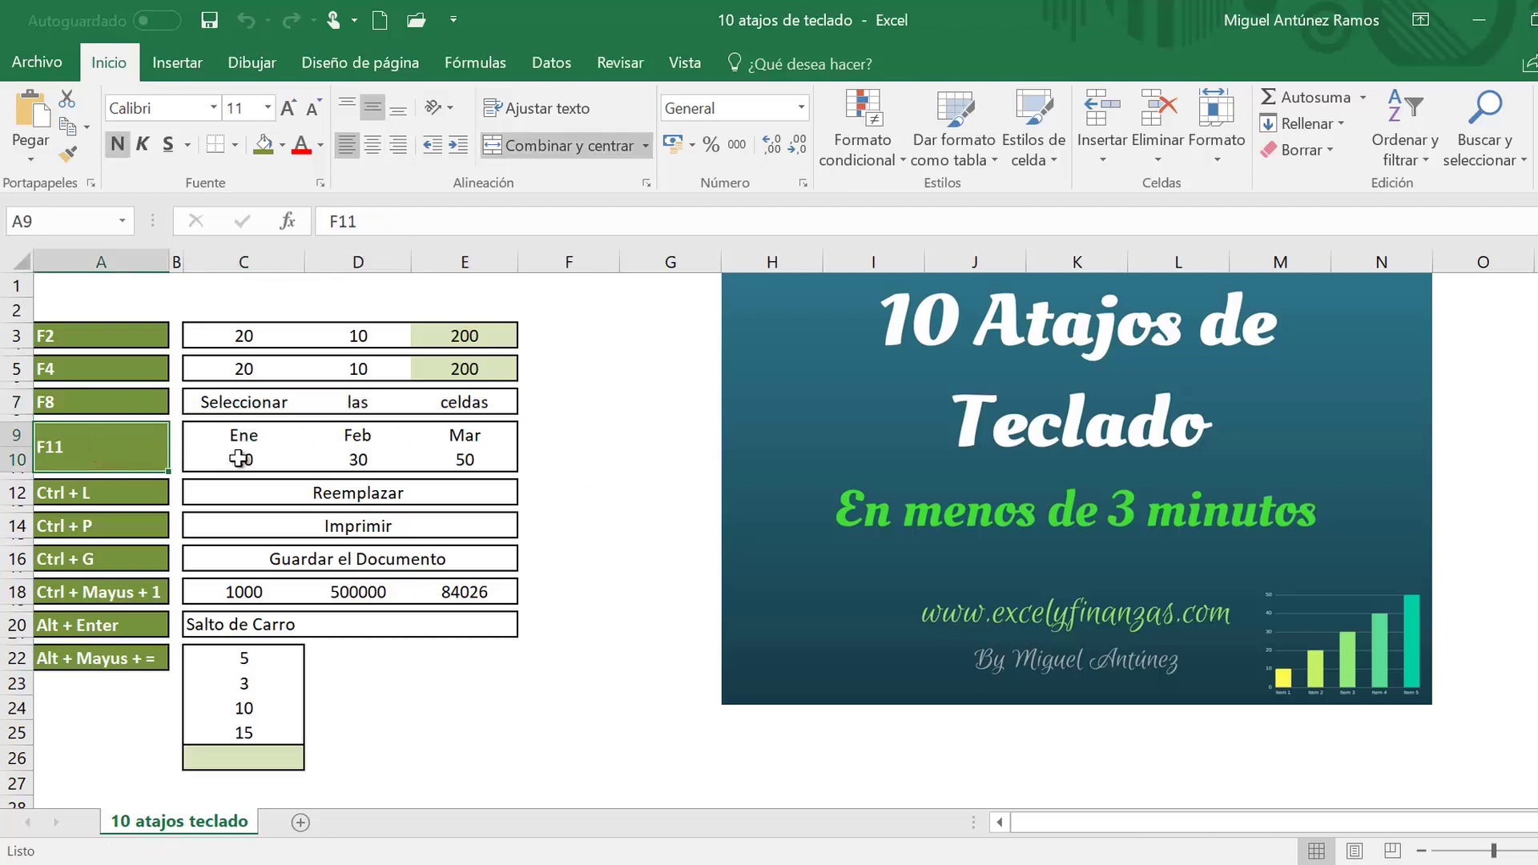
# Step: Chart the Ene–Mar values 20, 30, 50 on a new Gráfico2 sheet, then return to 10 atajos teclado
pyautogui.click(242, 458)
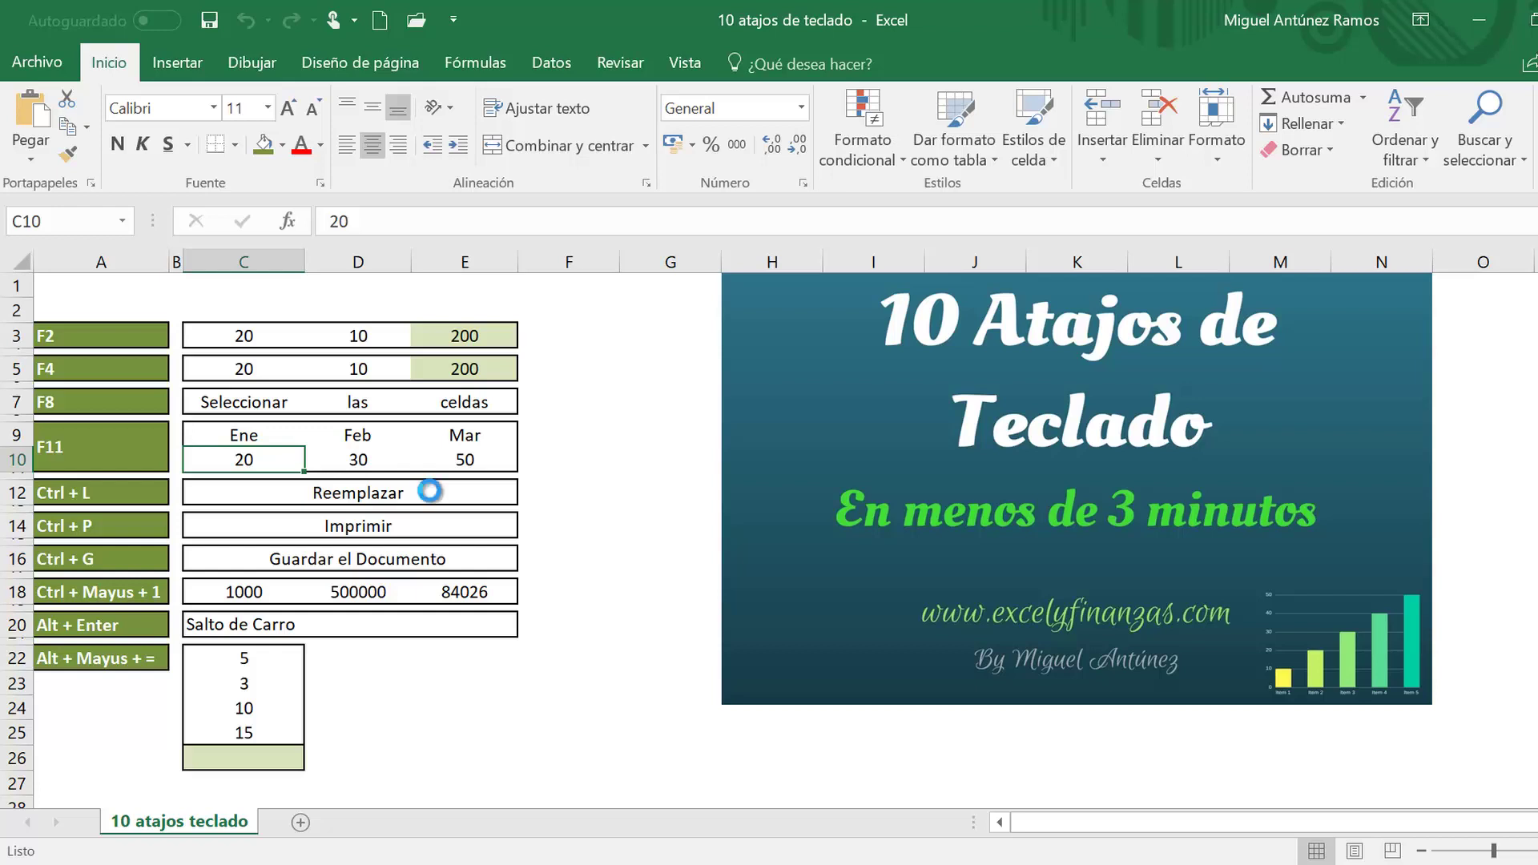
pyautogui.press('F11')
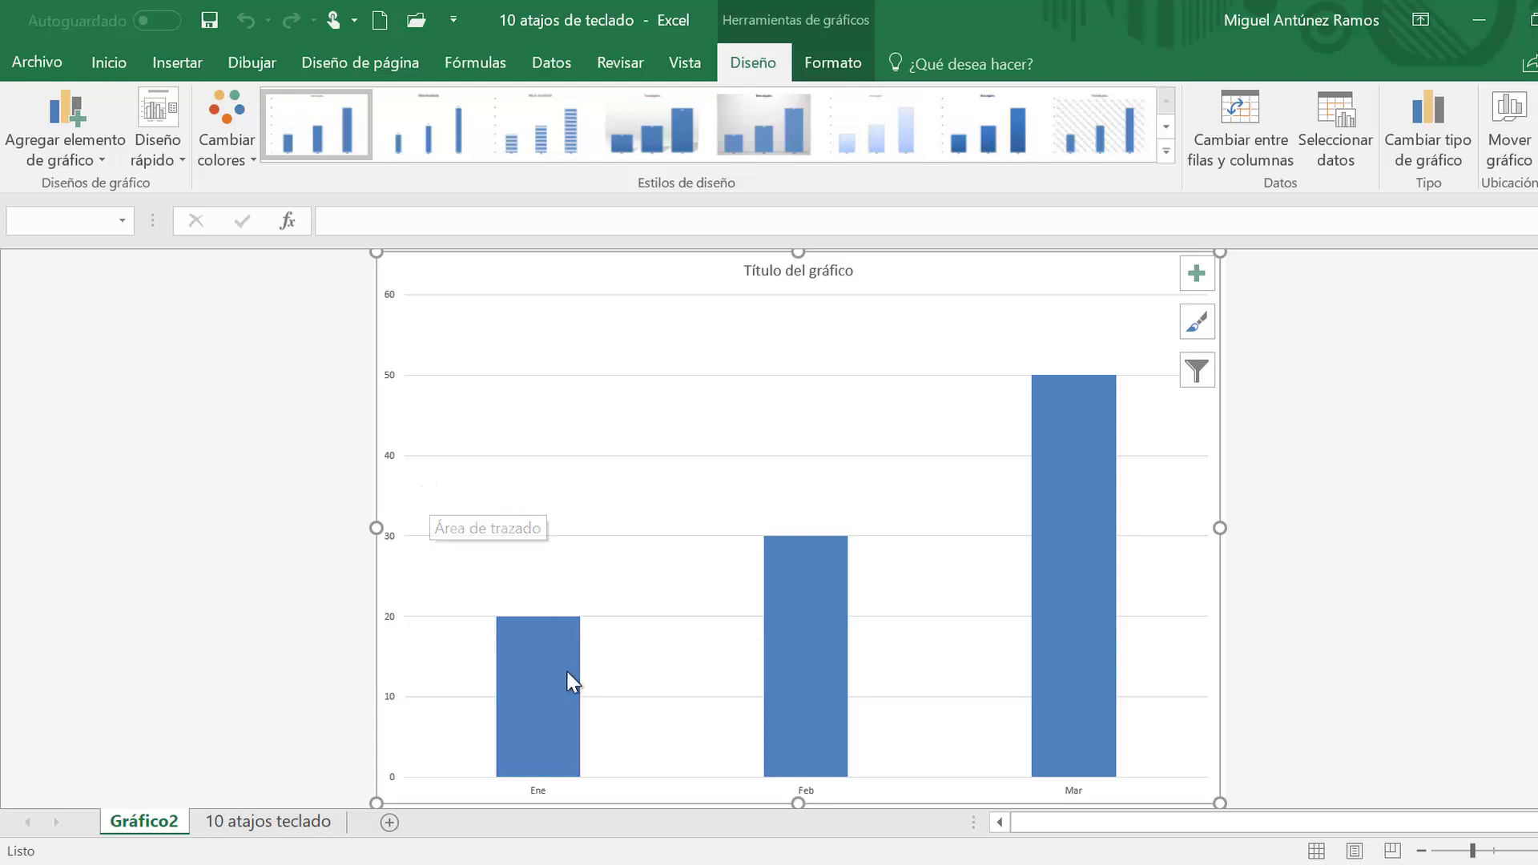
pyautogui.click(218, 819)
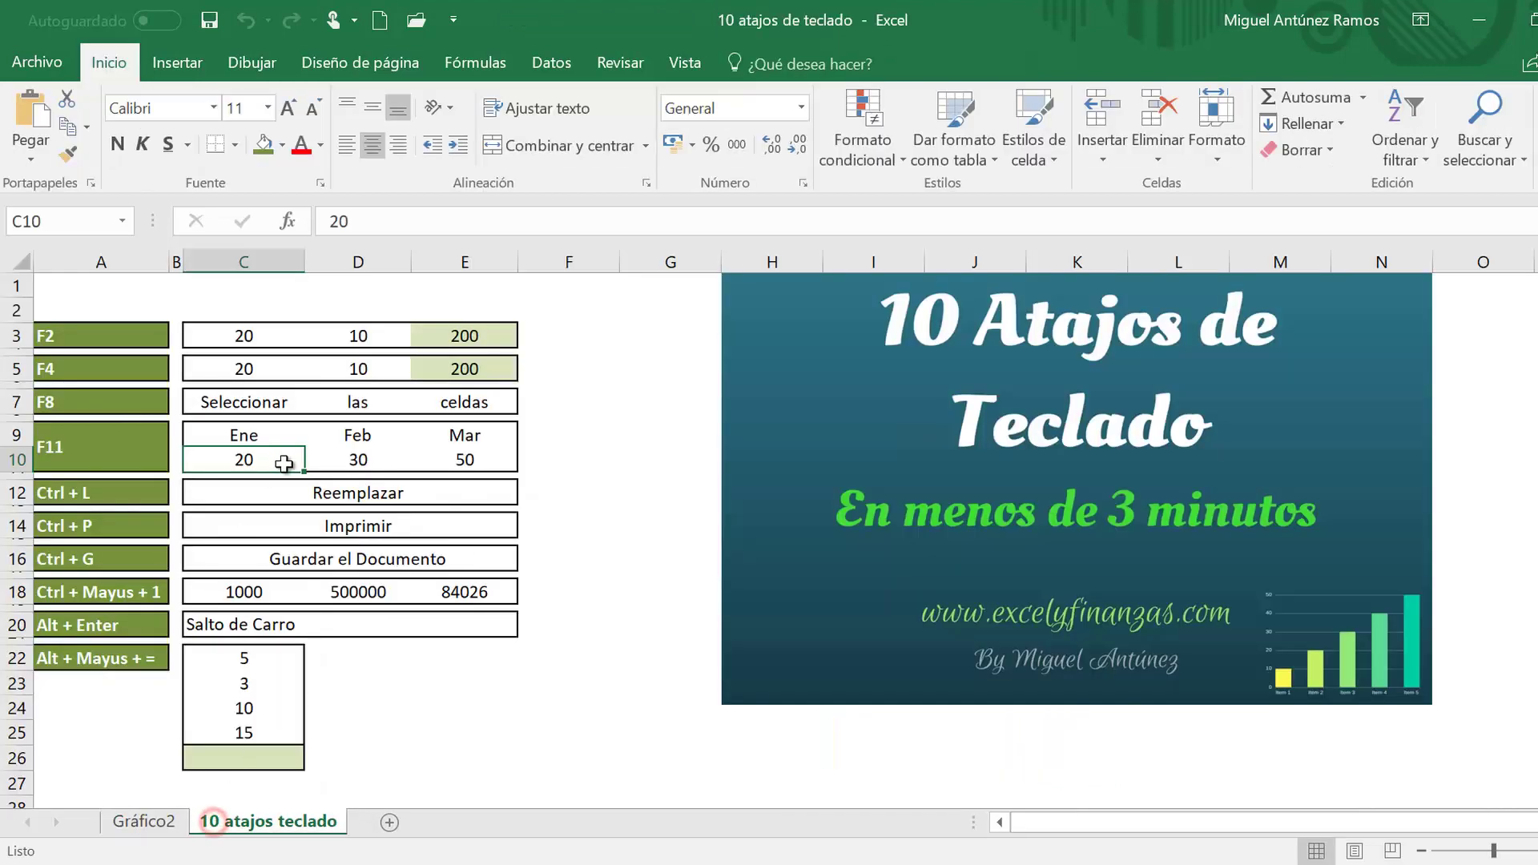
pyautogui.click(131, 822)
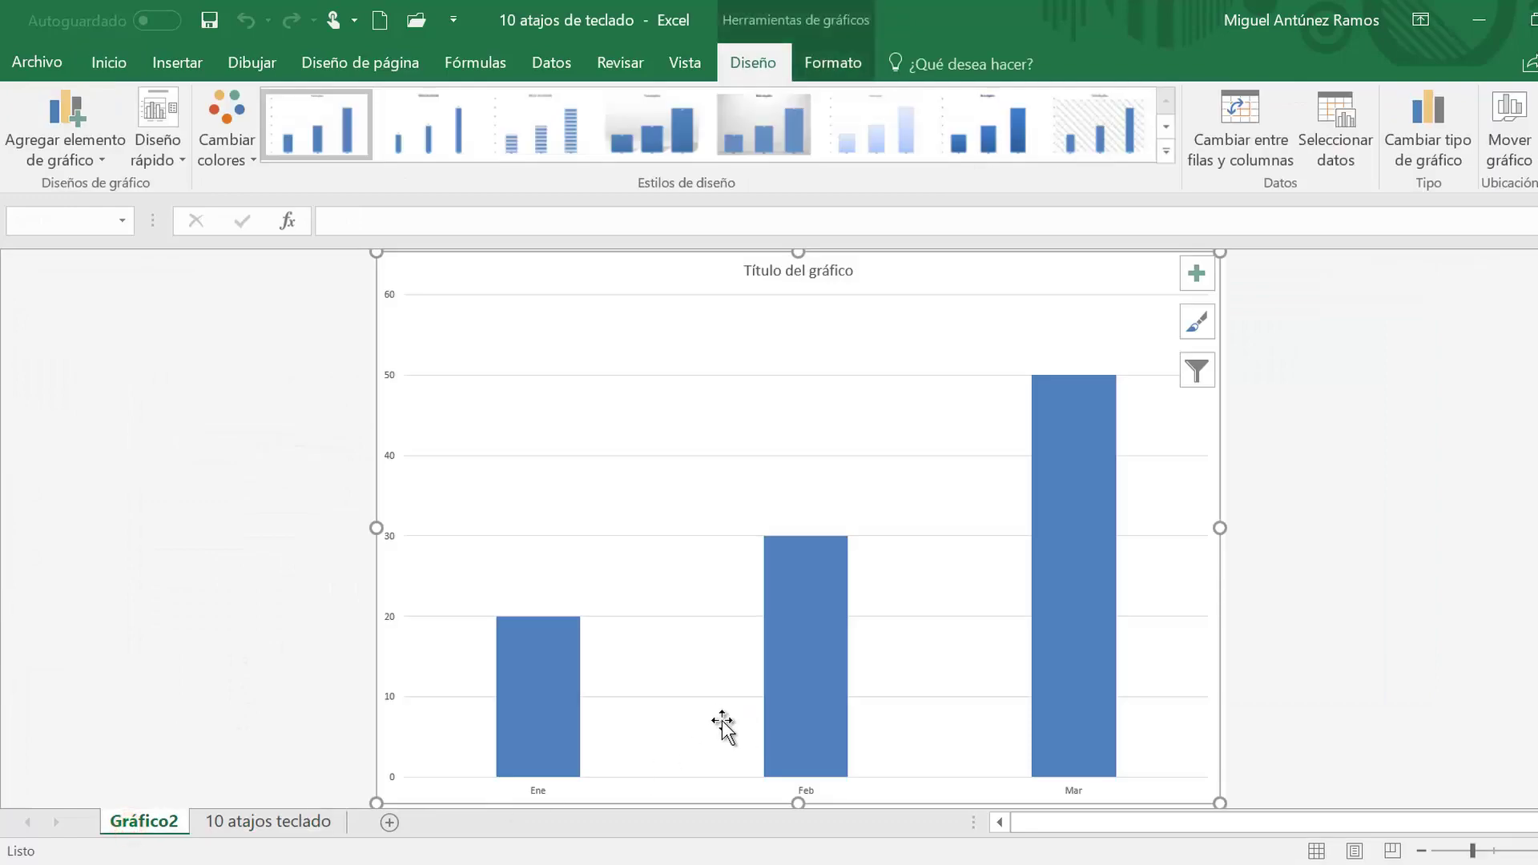
pyautogui.click(218, 824)
pyautogui.click(100, 493)
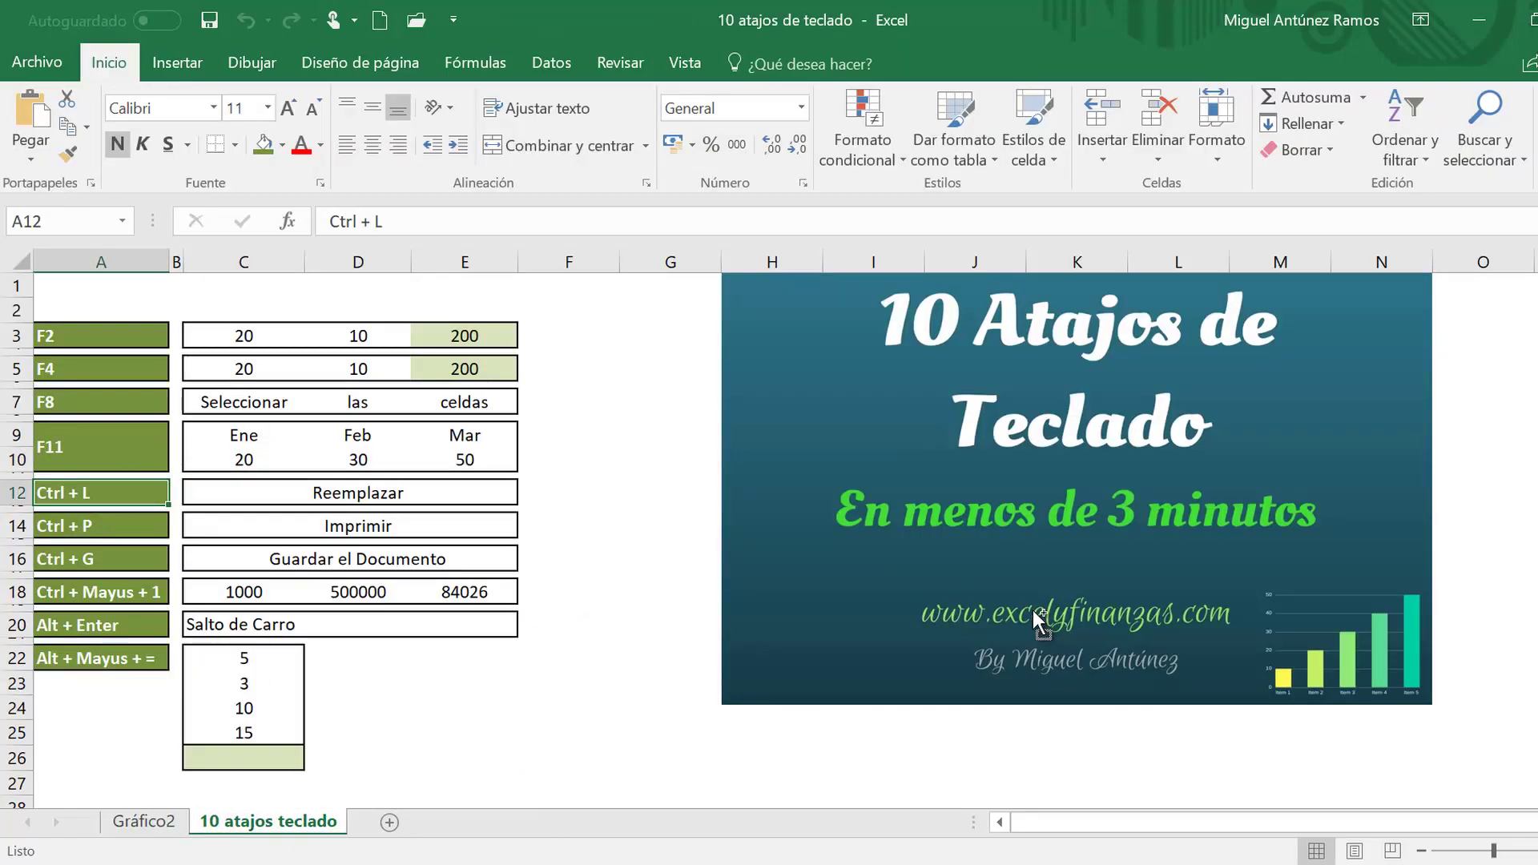
# Step: Show and close Find and Replace (Ctrl+L), then the print preview (Ctrl+P) from C14
pyautogui.hotkey('ctrl', 'l')
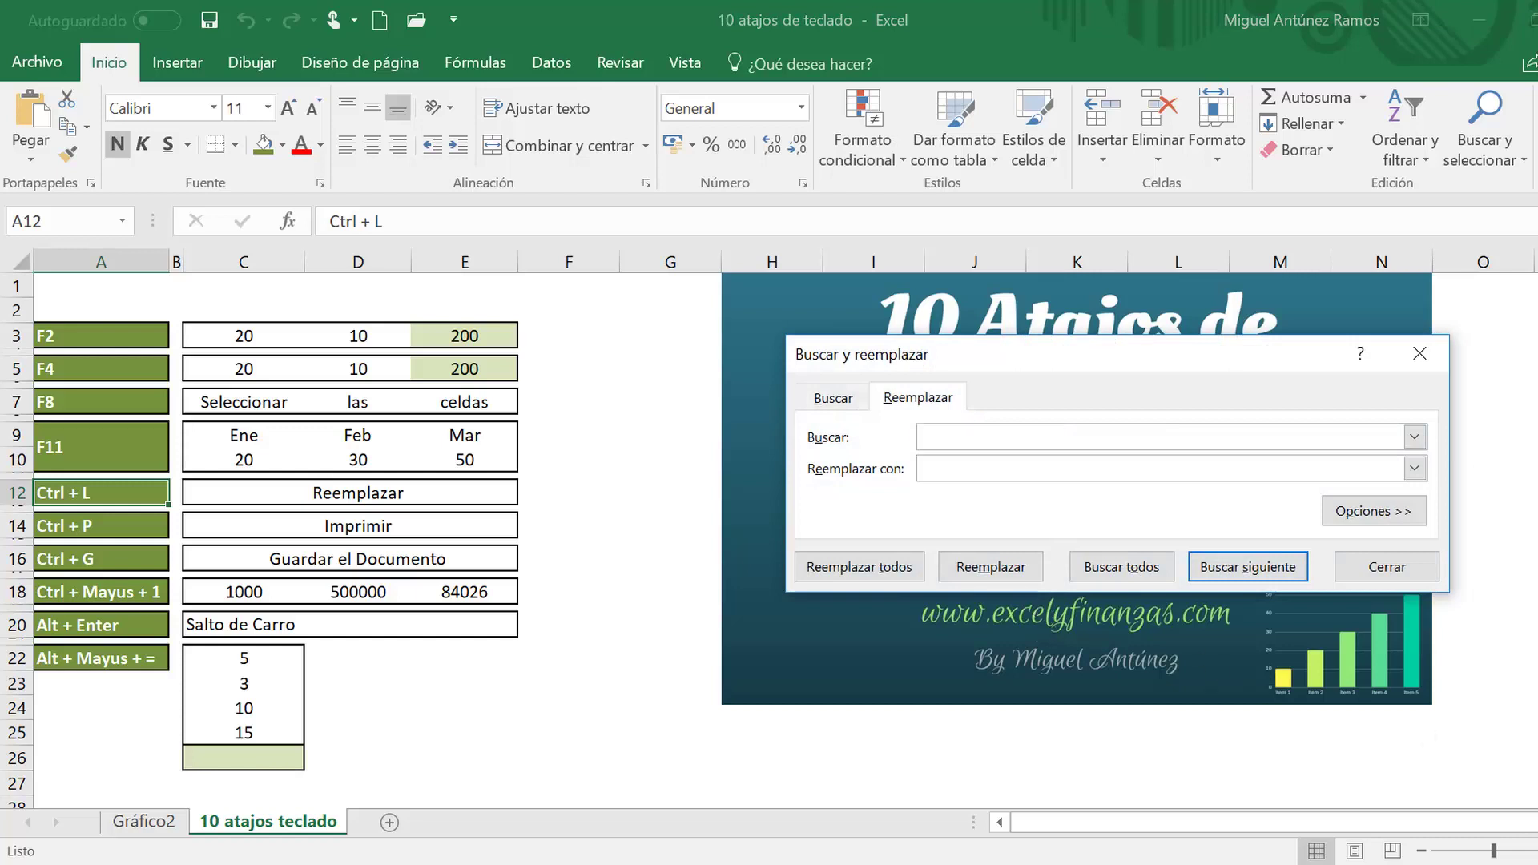
pyautogui.click(1417, 571)
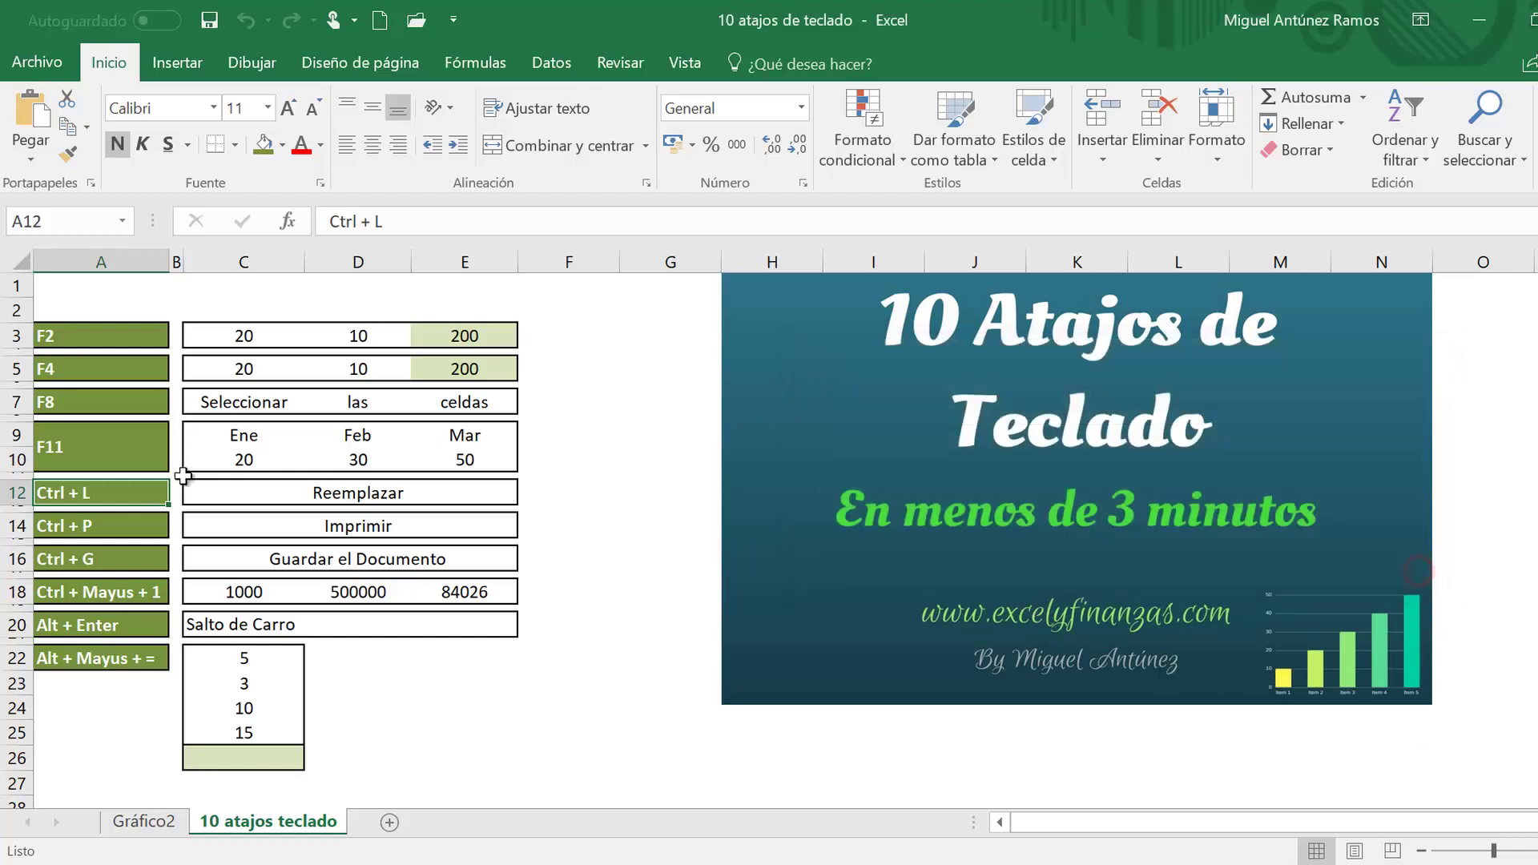
pyautogui.click(252, 527)
pyautogui.hotkey('ctrl', 'p')
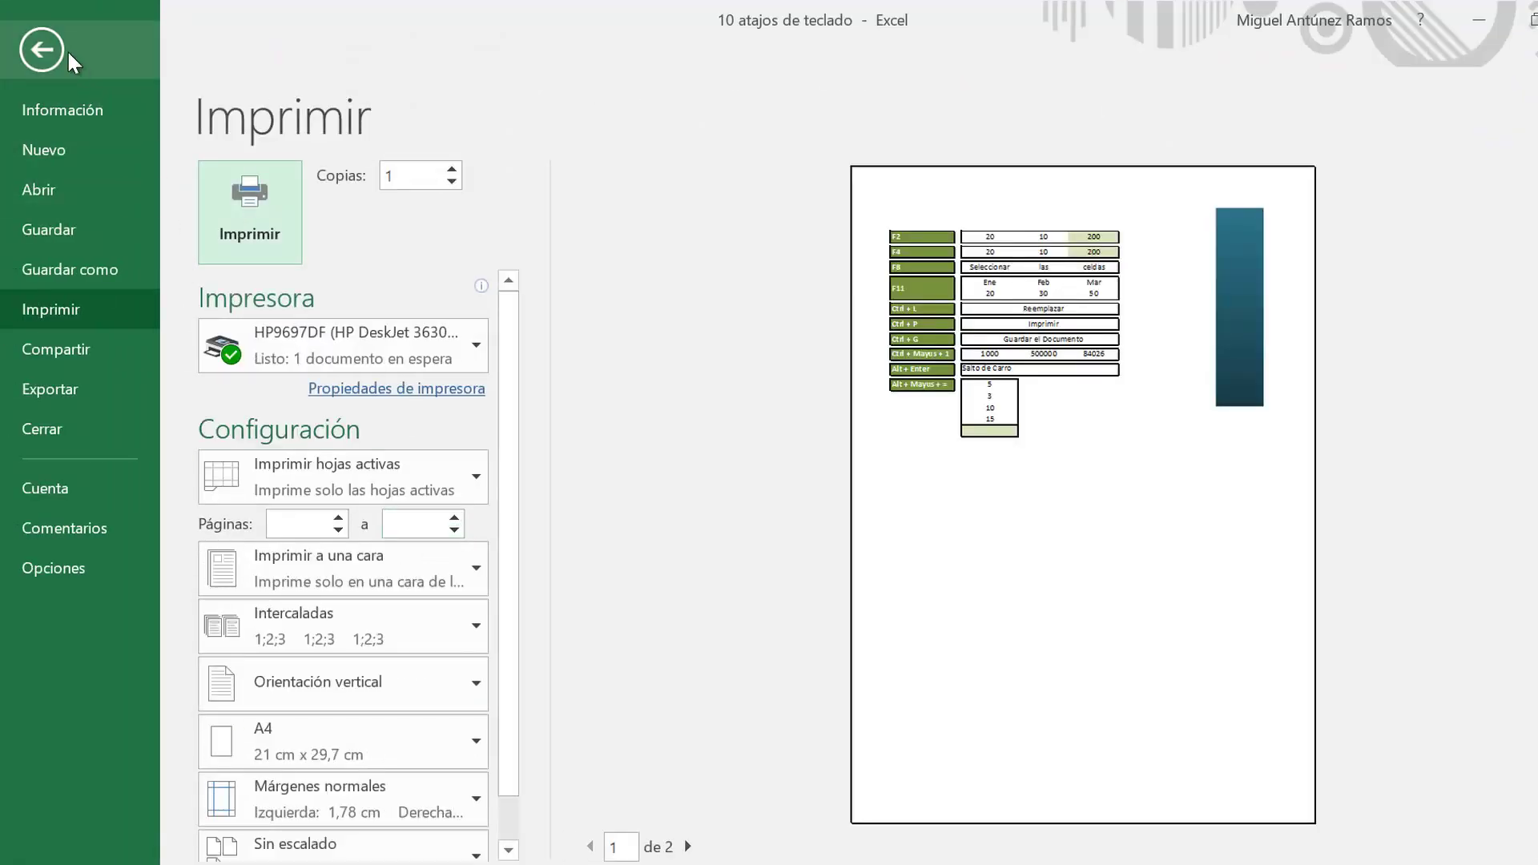
pyautogui.click(60, 45)
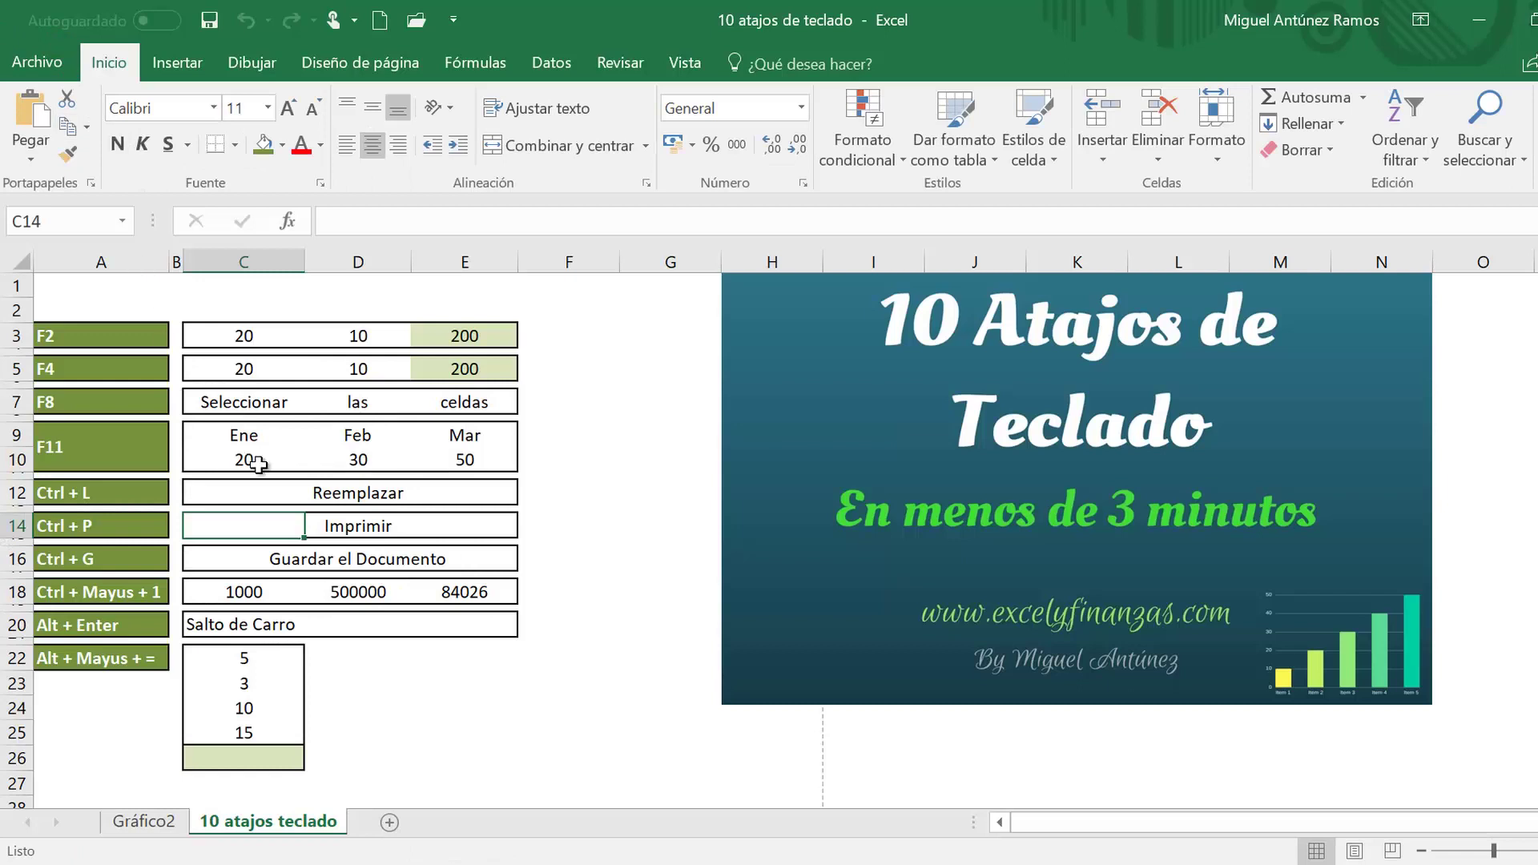
# Step: Save the workbook with Ctrl+G and check its file information
pyautogui.click(272, 569)
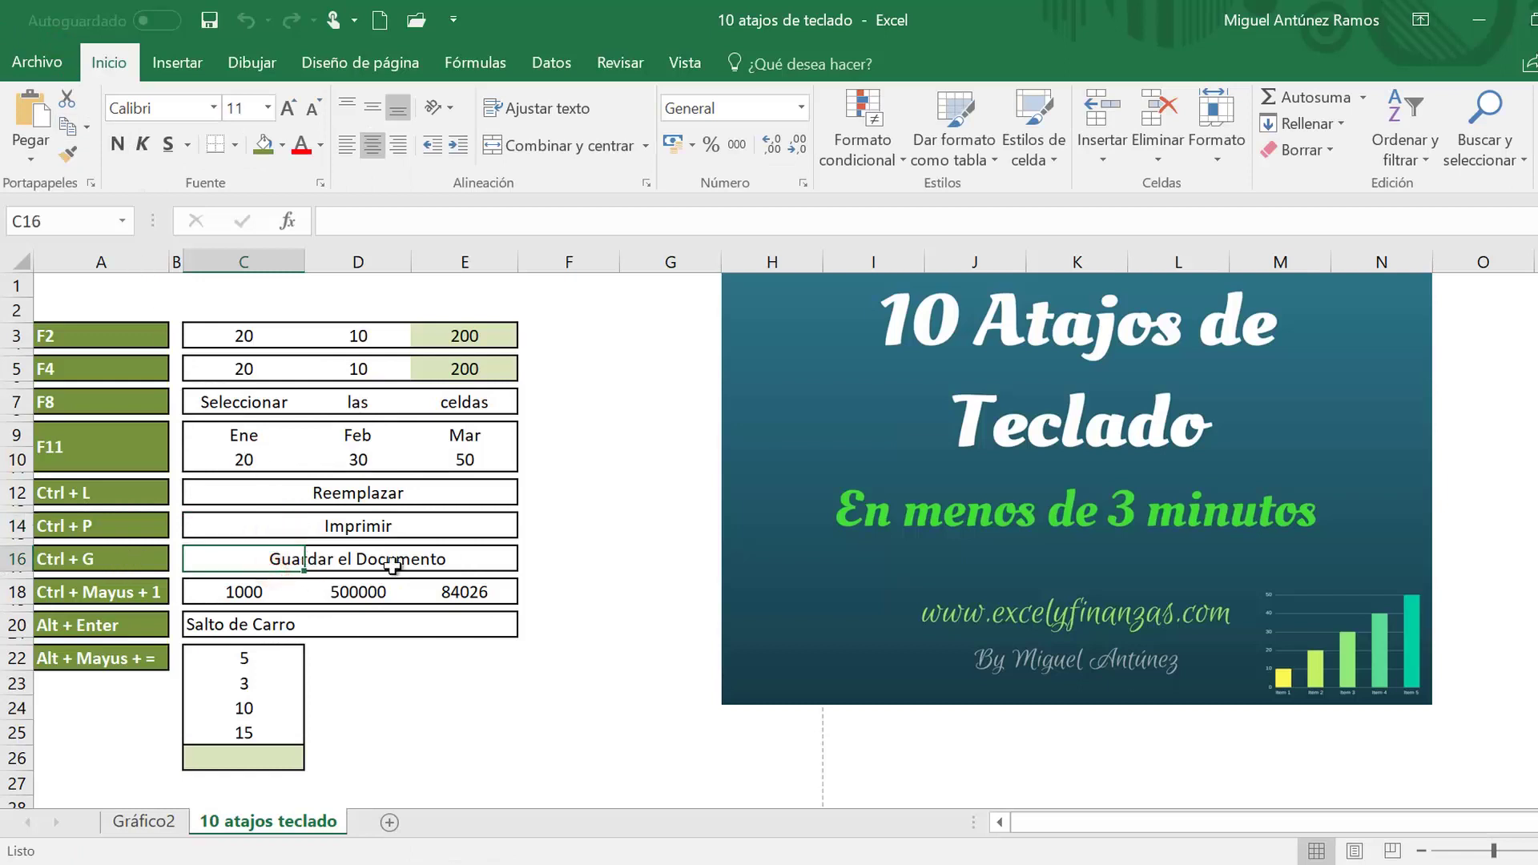
pyautogui.hotkey('ctrl', 'g')
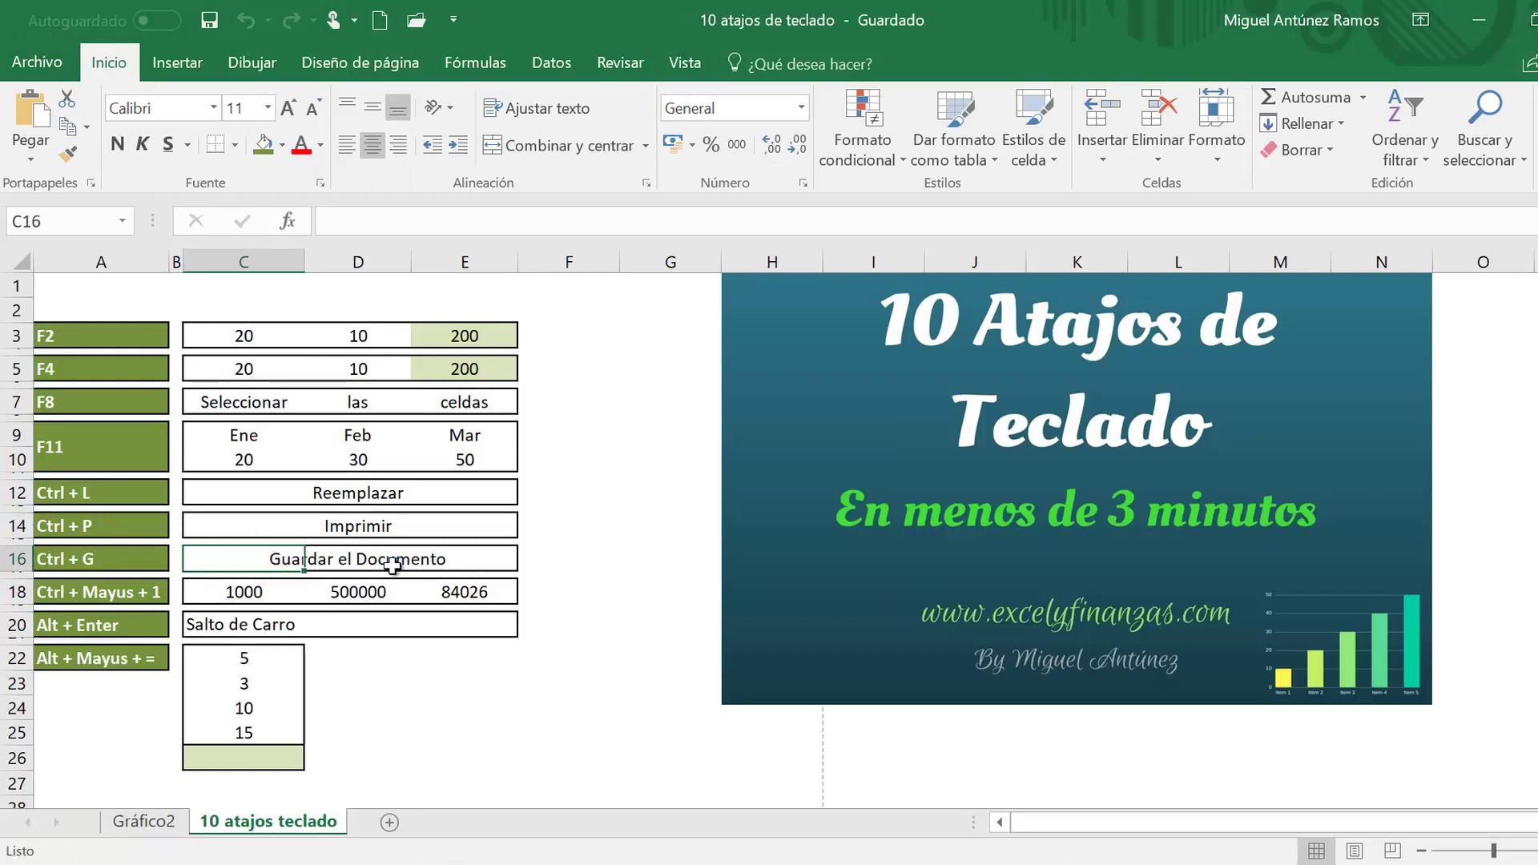
pyautogui.click(40, 64)
pyautogui.click(41, 50)
# Step: Format 1000, 500000 and 84026 in C18:E18 as Number with thousands separators and two decimals
pyautogui.moveTo(210, 592); pyautogui.dragTo(436, 604)
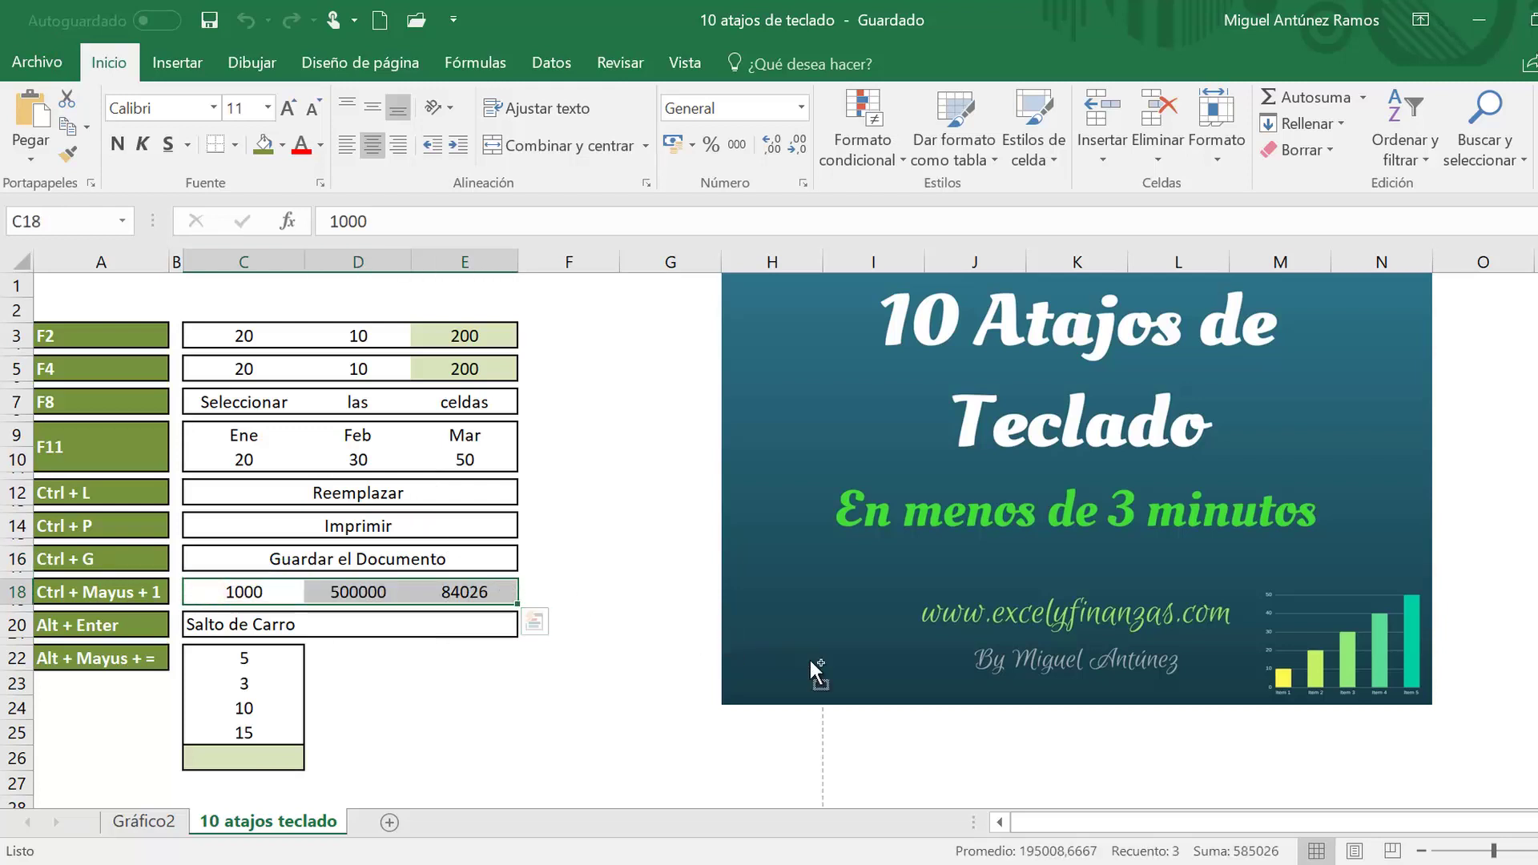
pyautogui.hotkey('ctrl', 'shift', '1')
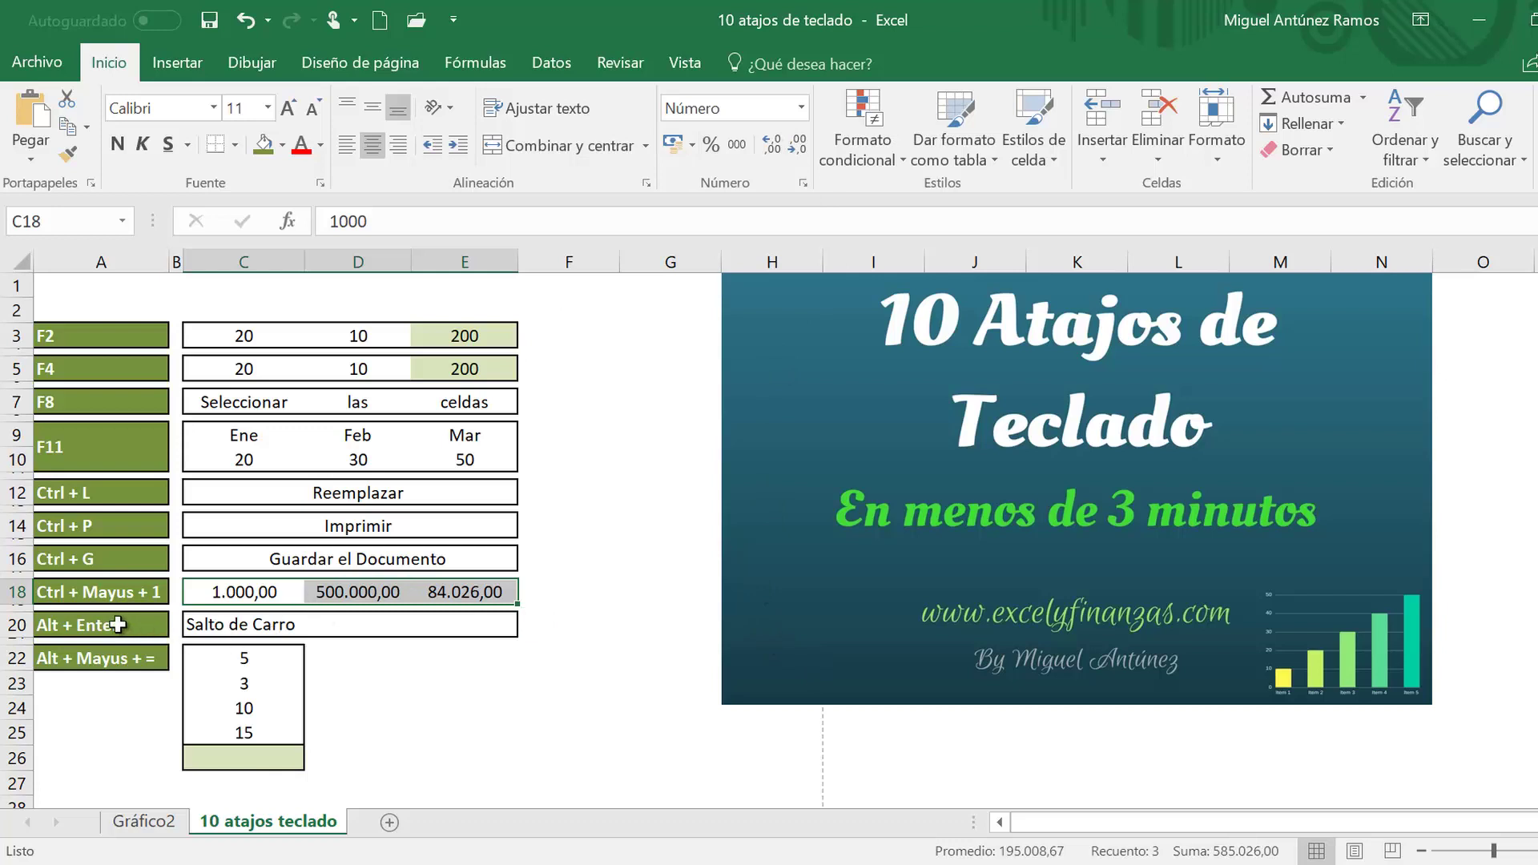
pyautogui.click(210, 624)
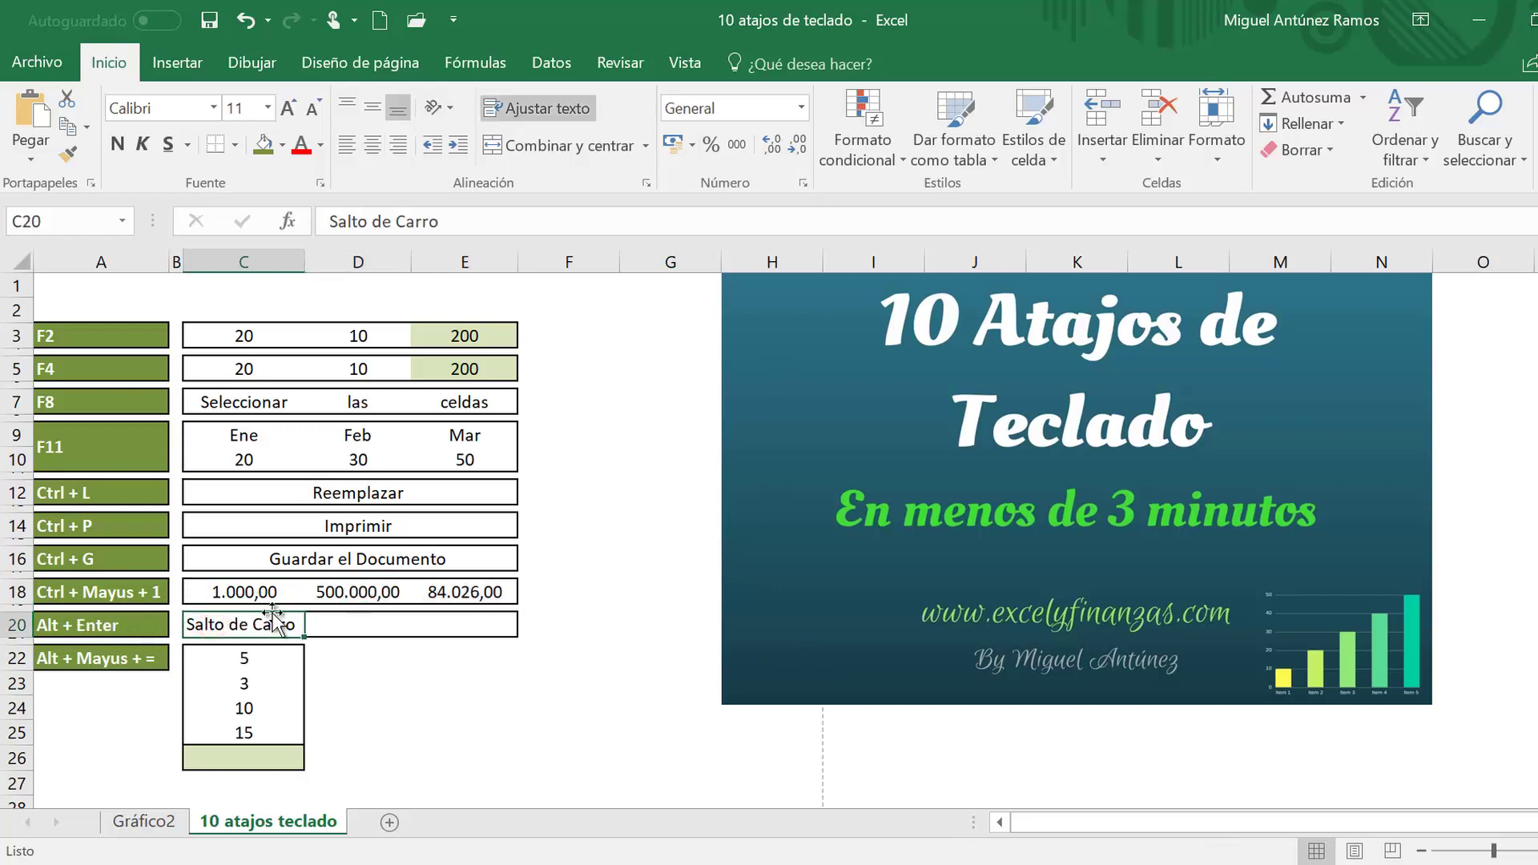
# Step: Break C20's text into two lines: 'Salto de' and 'Carro'
pyautogui.click(392, 222)
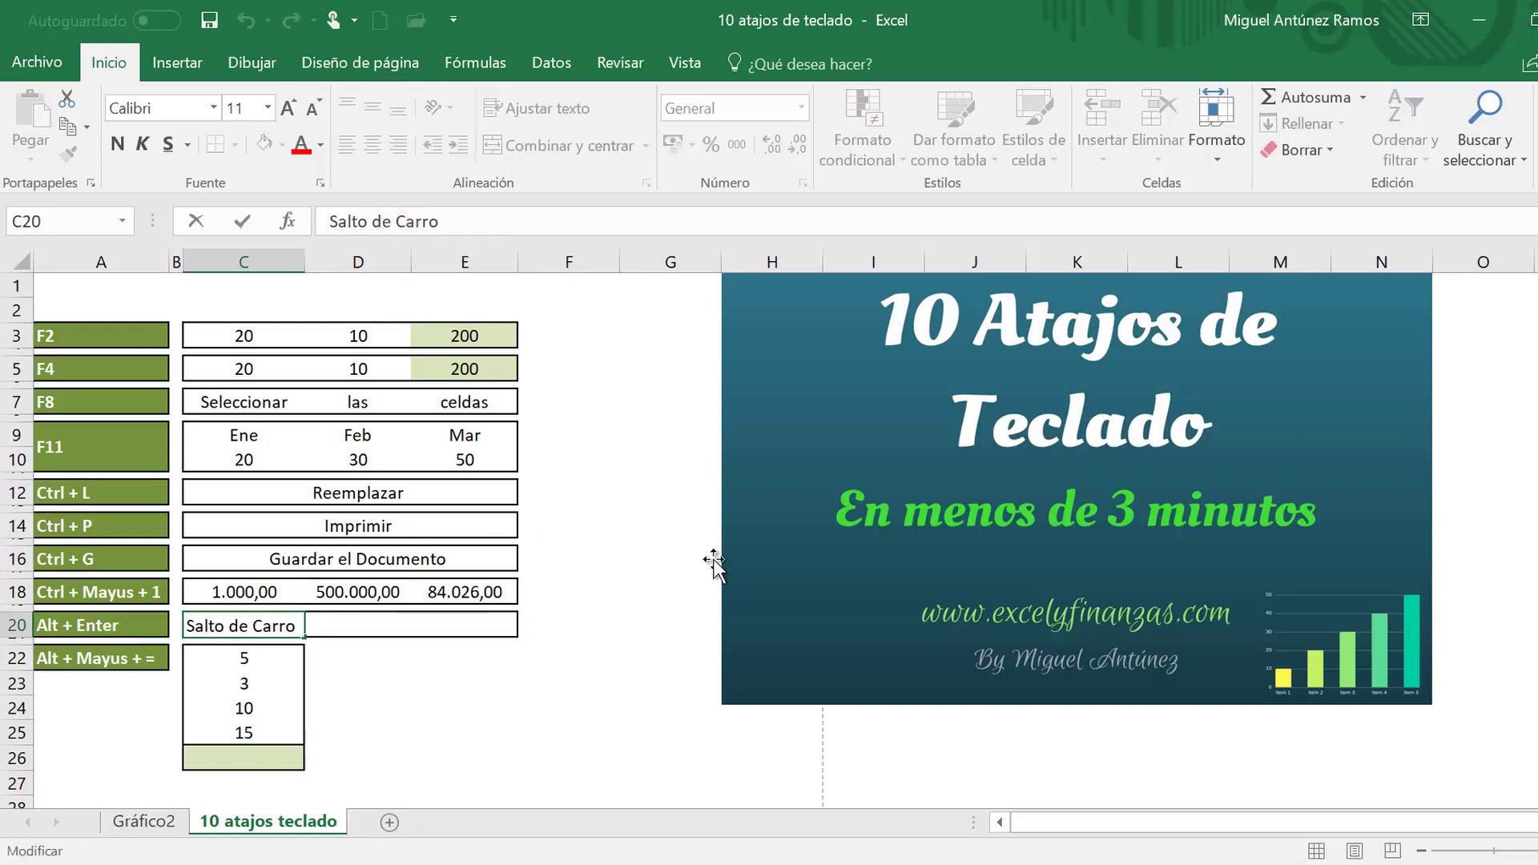
pyautogui.hotkey('alt', 'Return')
pyautogui.click(687, 718)
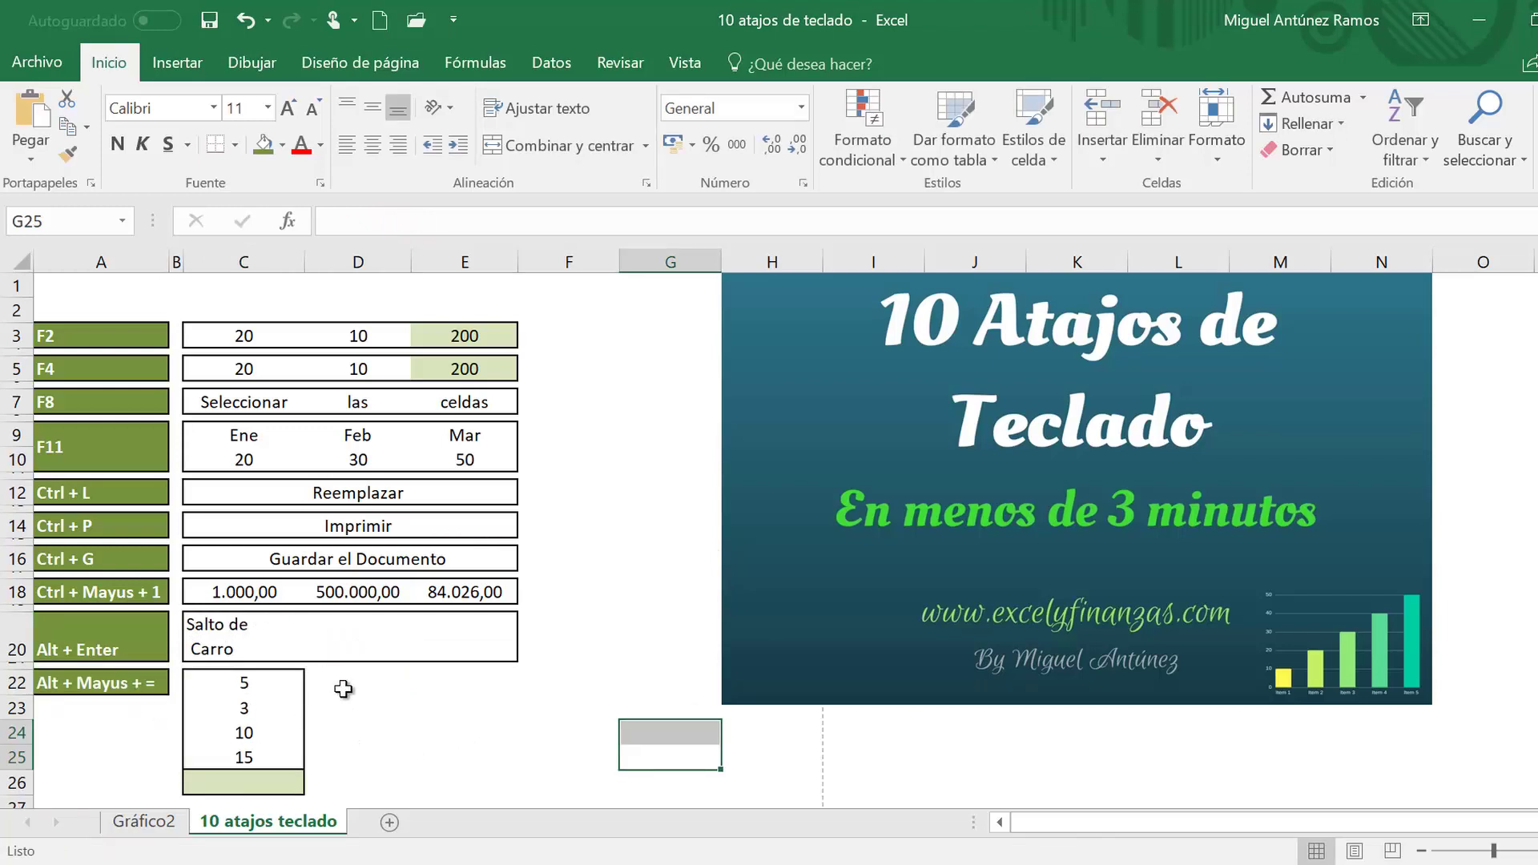
# Step: AutoSum 5, 3, 10 and 15 from C22:C25 into C26, giving 33
pyautogui.scroll(-1, 343, 694)
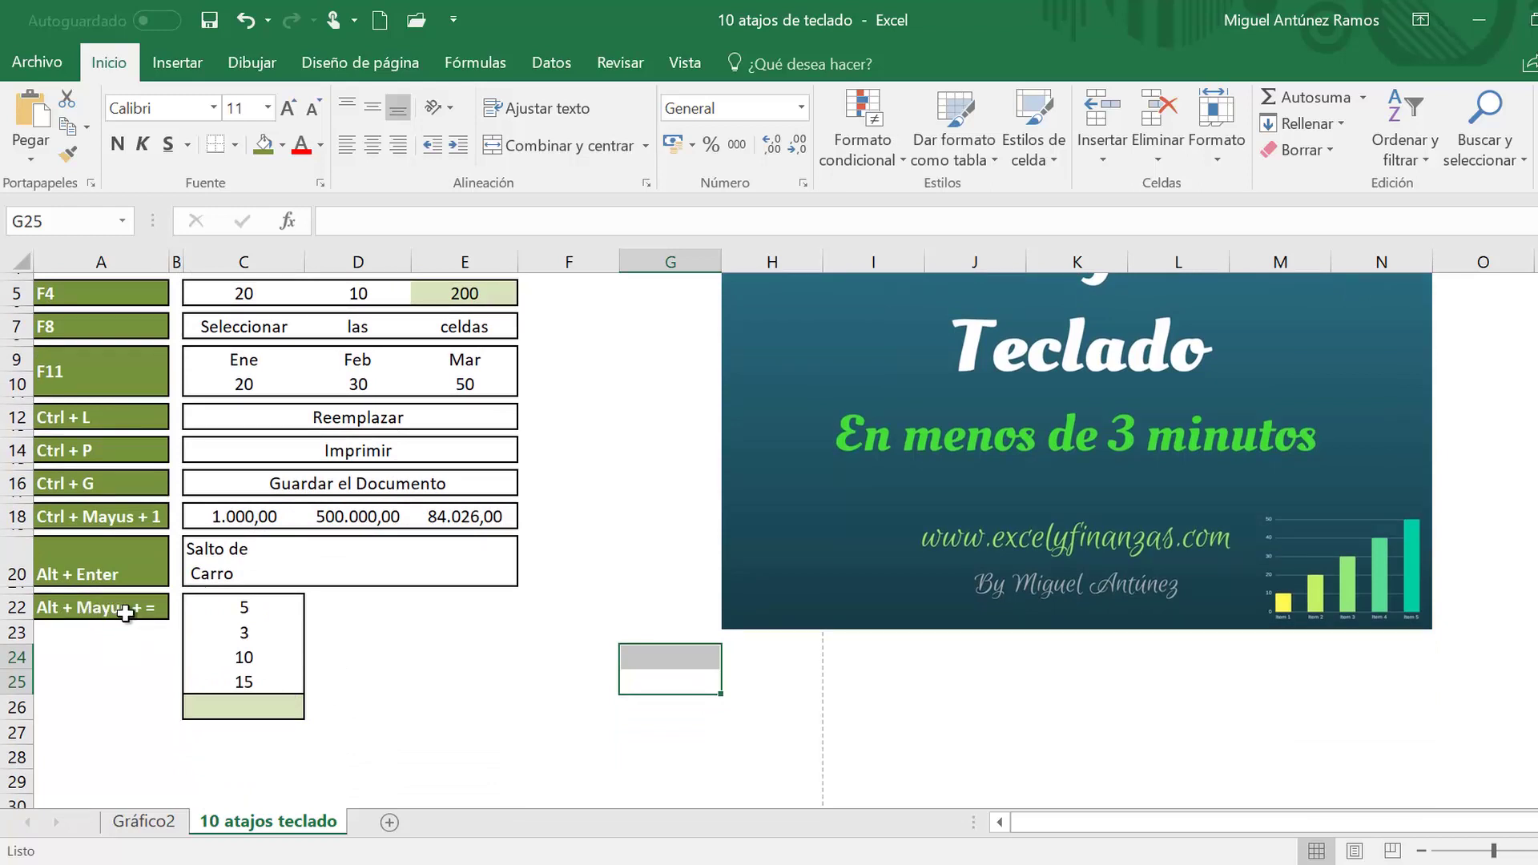
pyautogui.click(230, 705)
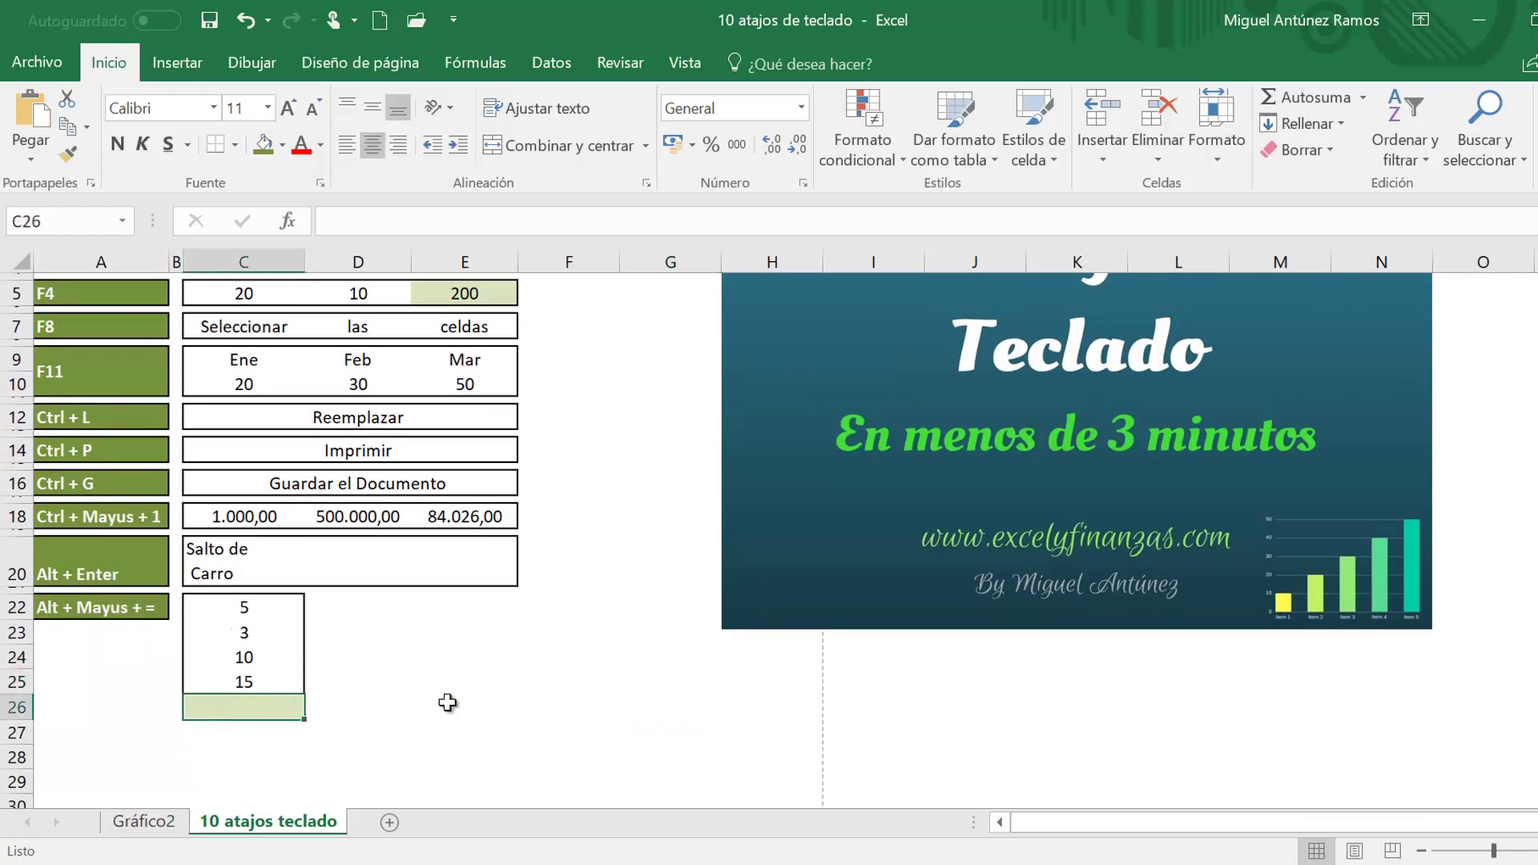
pyautogui.moveTo(288, 599); pyautogui.dragTo(283, 683)
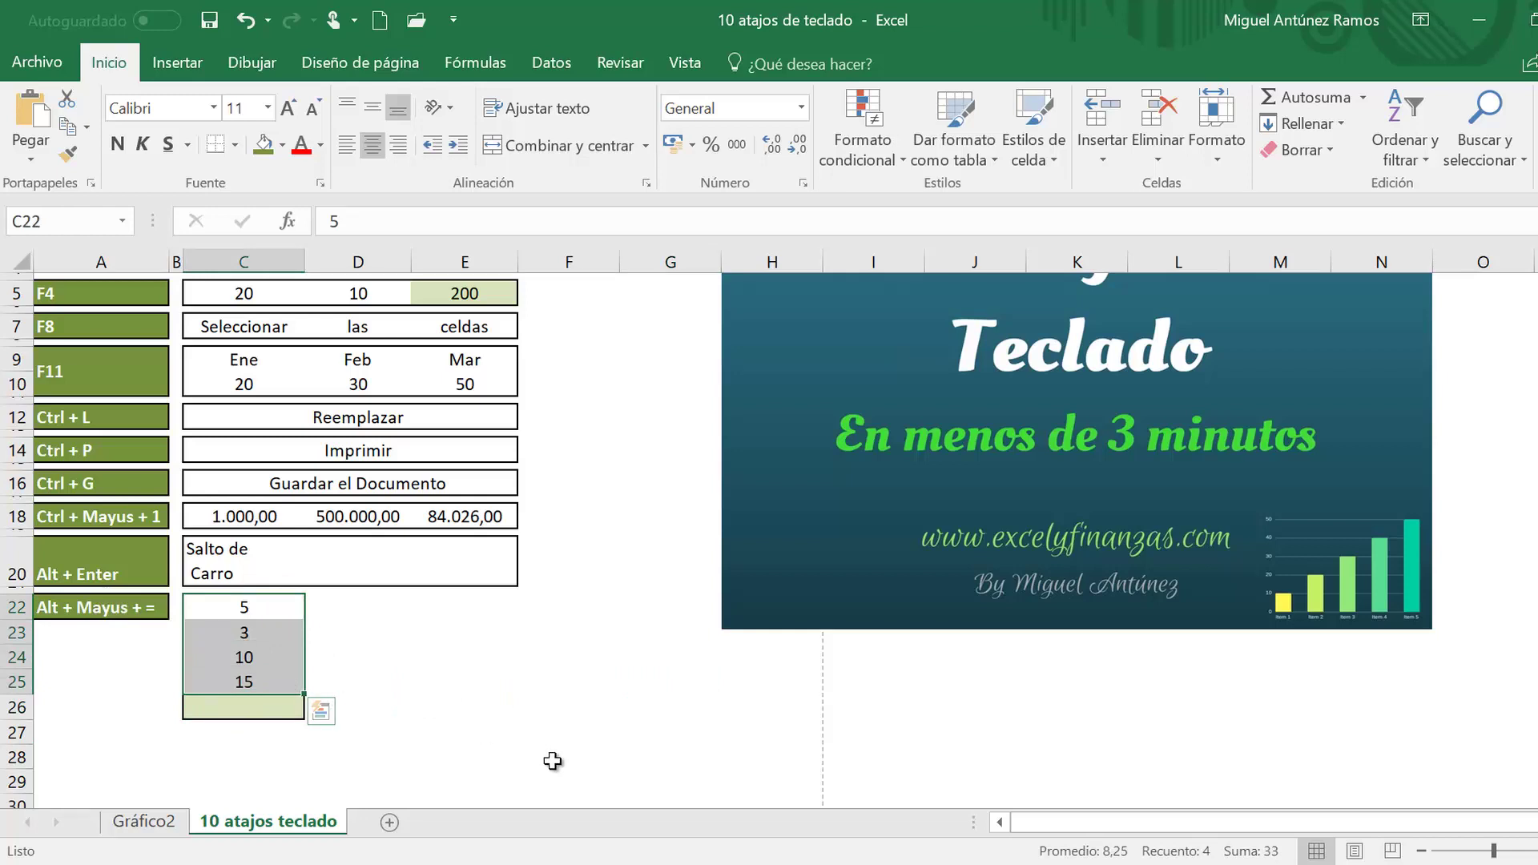
pyautogui.hotkey('alt', '=')
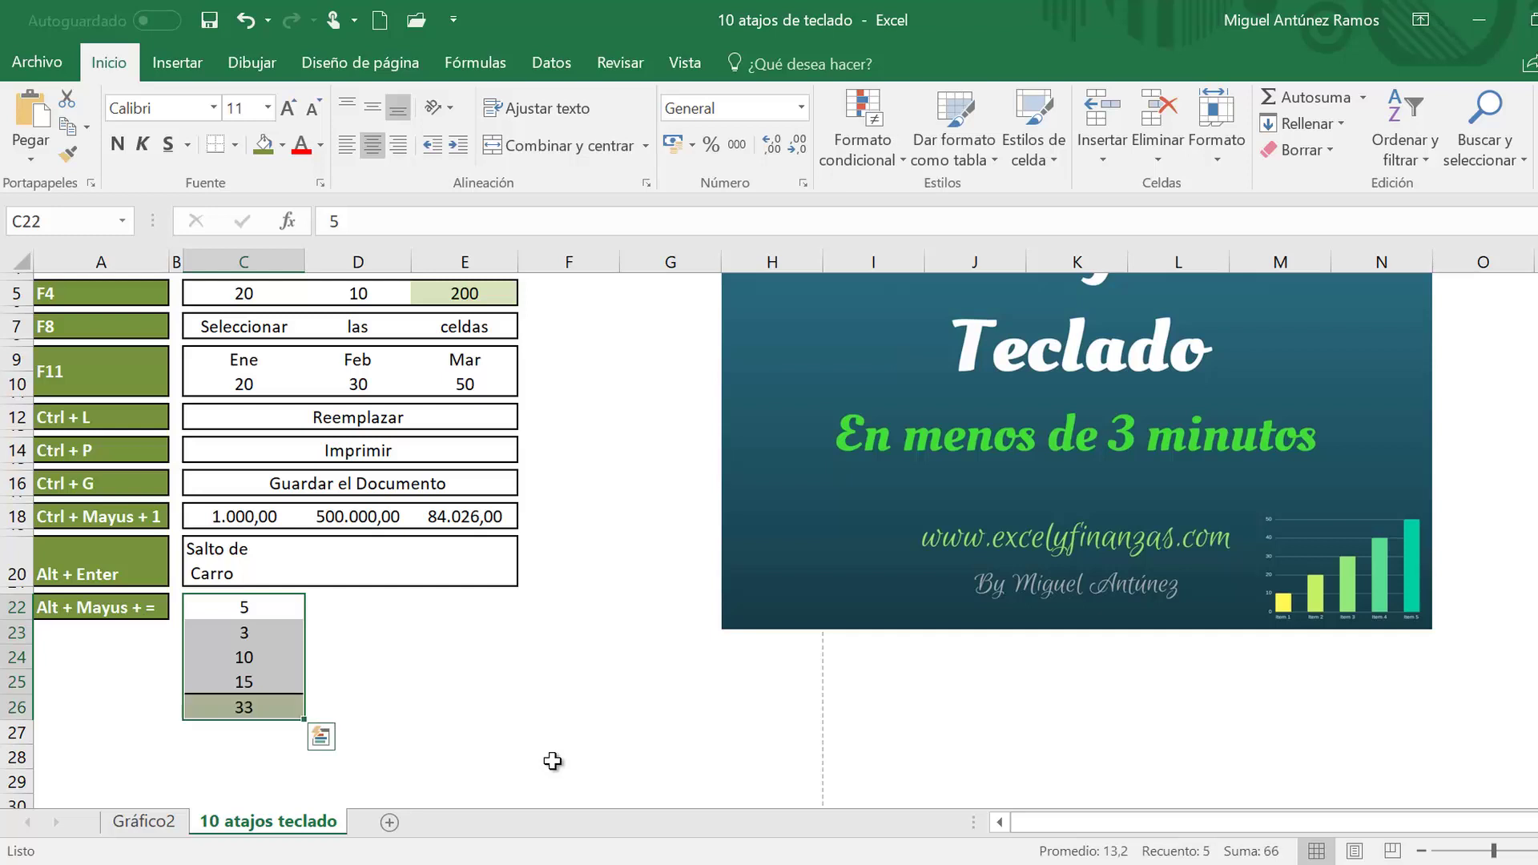
pyautogui.click(268, 706)
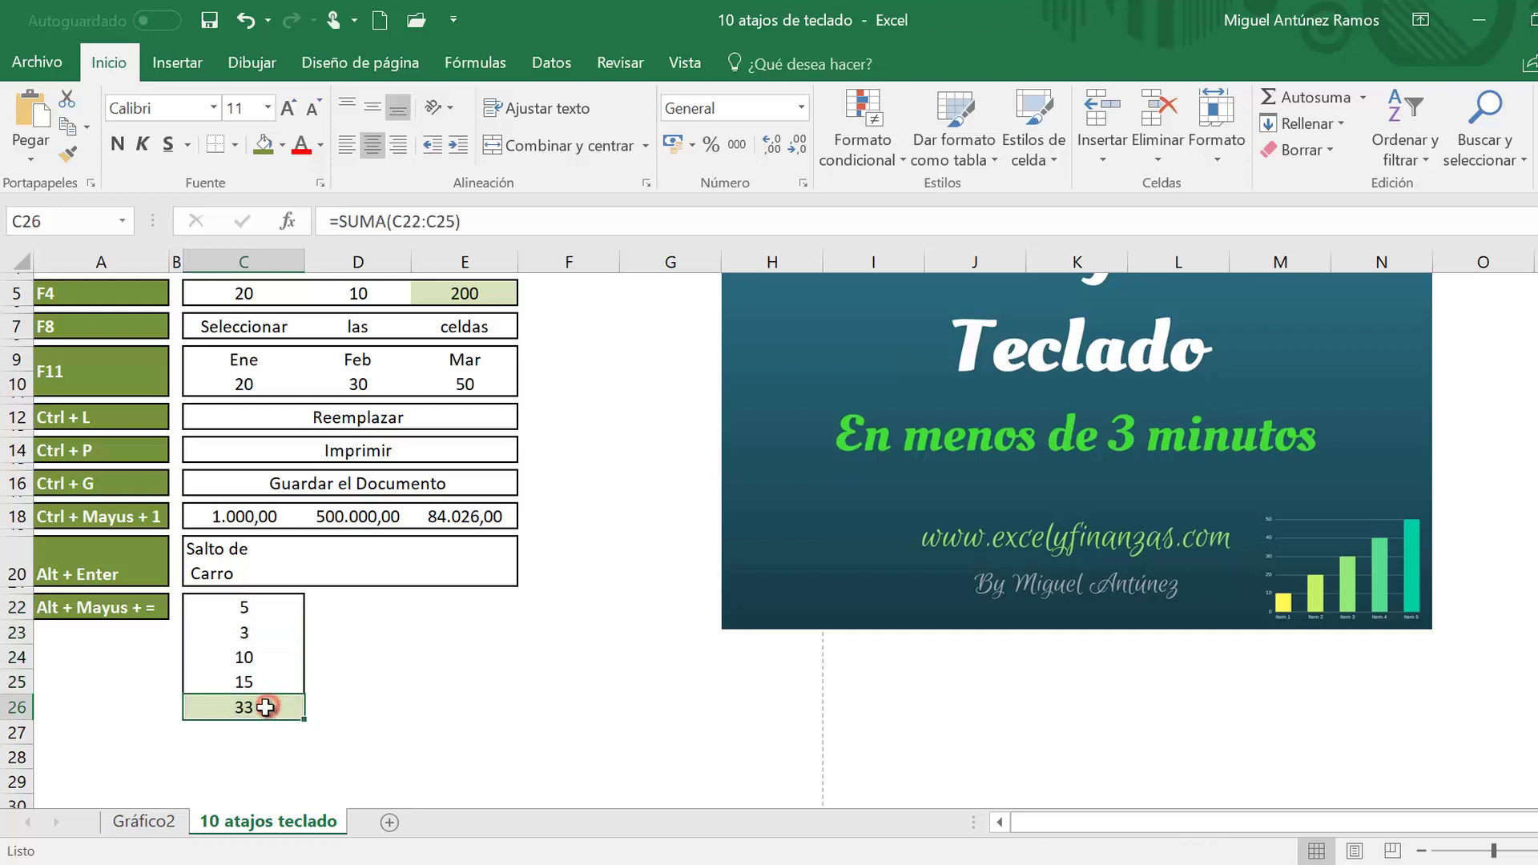
pyautogui.scroll(2, 585, 725)
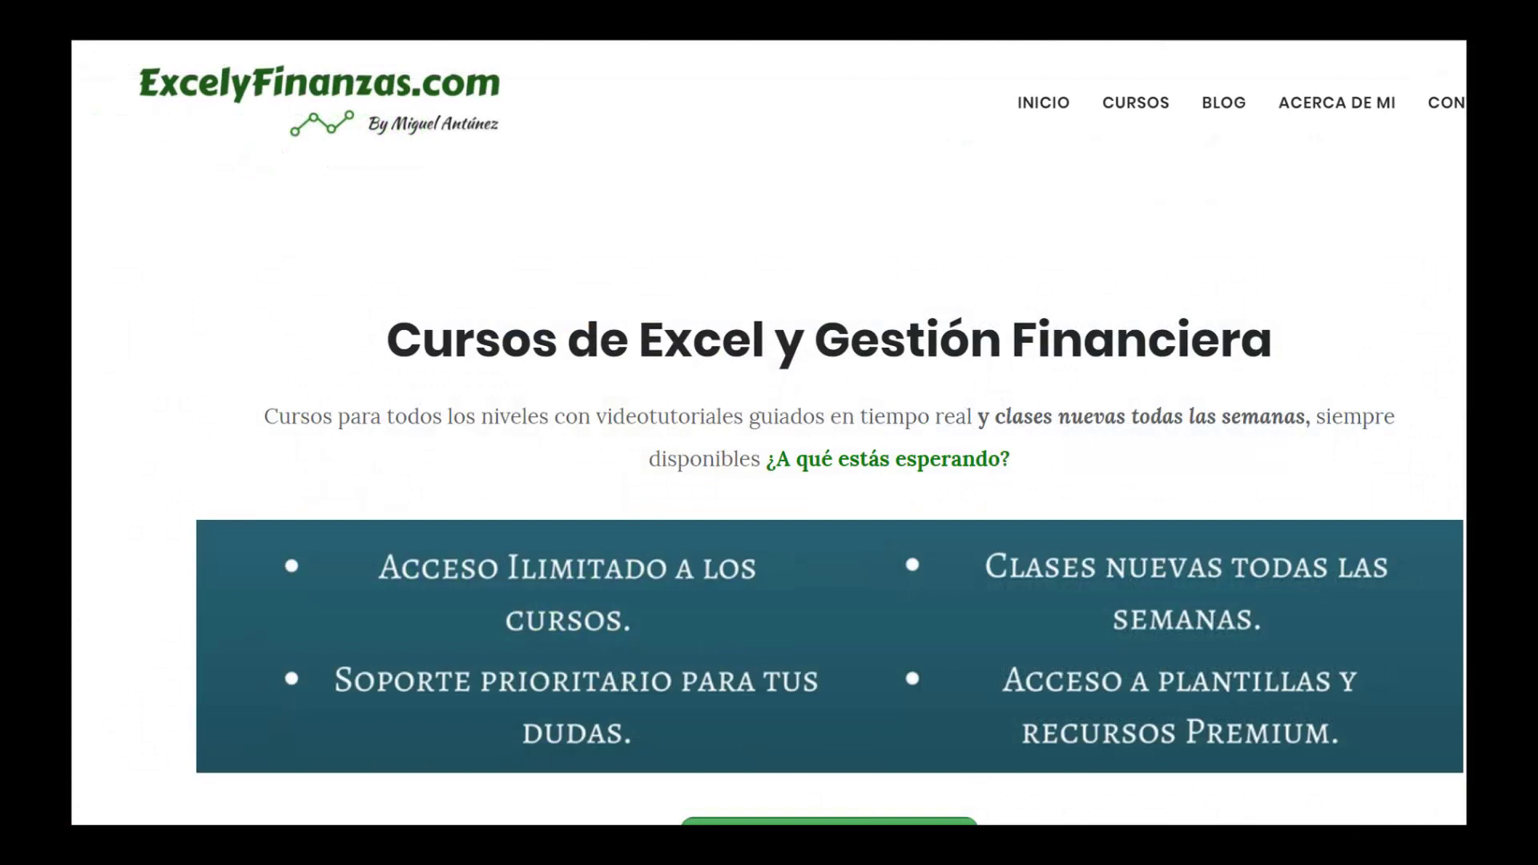
# Step: Scroll the courses page down to Cruzar Tablas de Excel, Funciones TOP! and Crear una cuenta de Resultados Excel
pyautogui.scroll(-1, 829, 433)
pyautogui.scroll(-3, 829, 433)
pyautogui.scroll(-1, 829, 433)
pyautogui.scroll(-3, 830, 433)
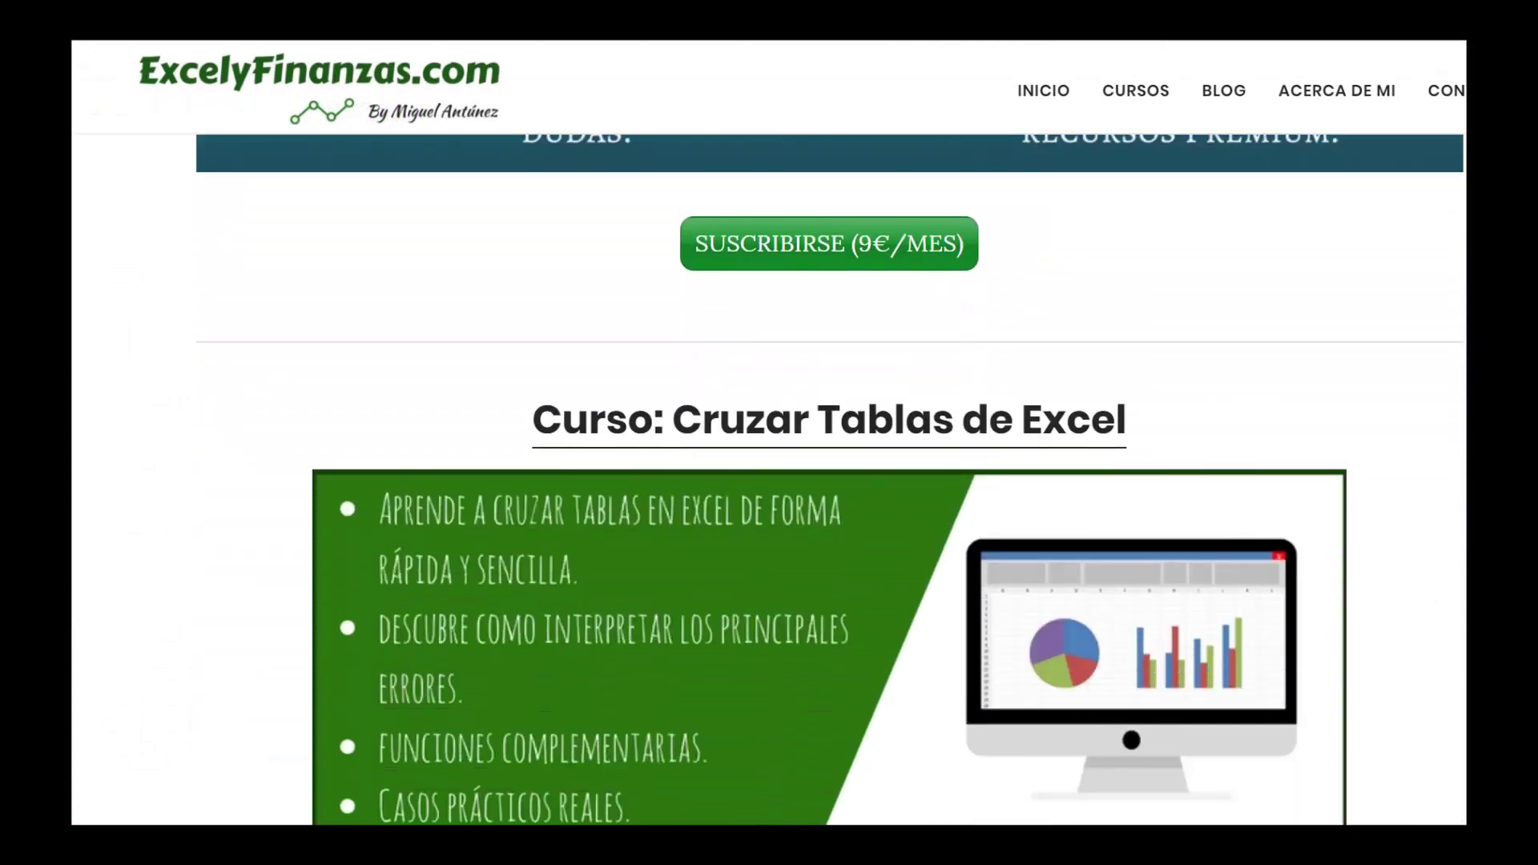
pyautogui.scroll(-3, 829, 481)
pyautogui.scroll(-1, 830, 480)
pyautogui.scroll(-5, 829, 481)
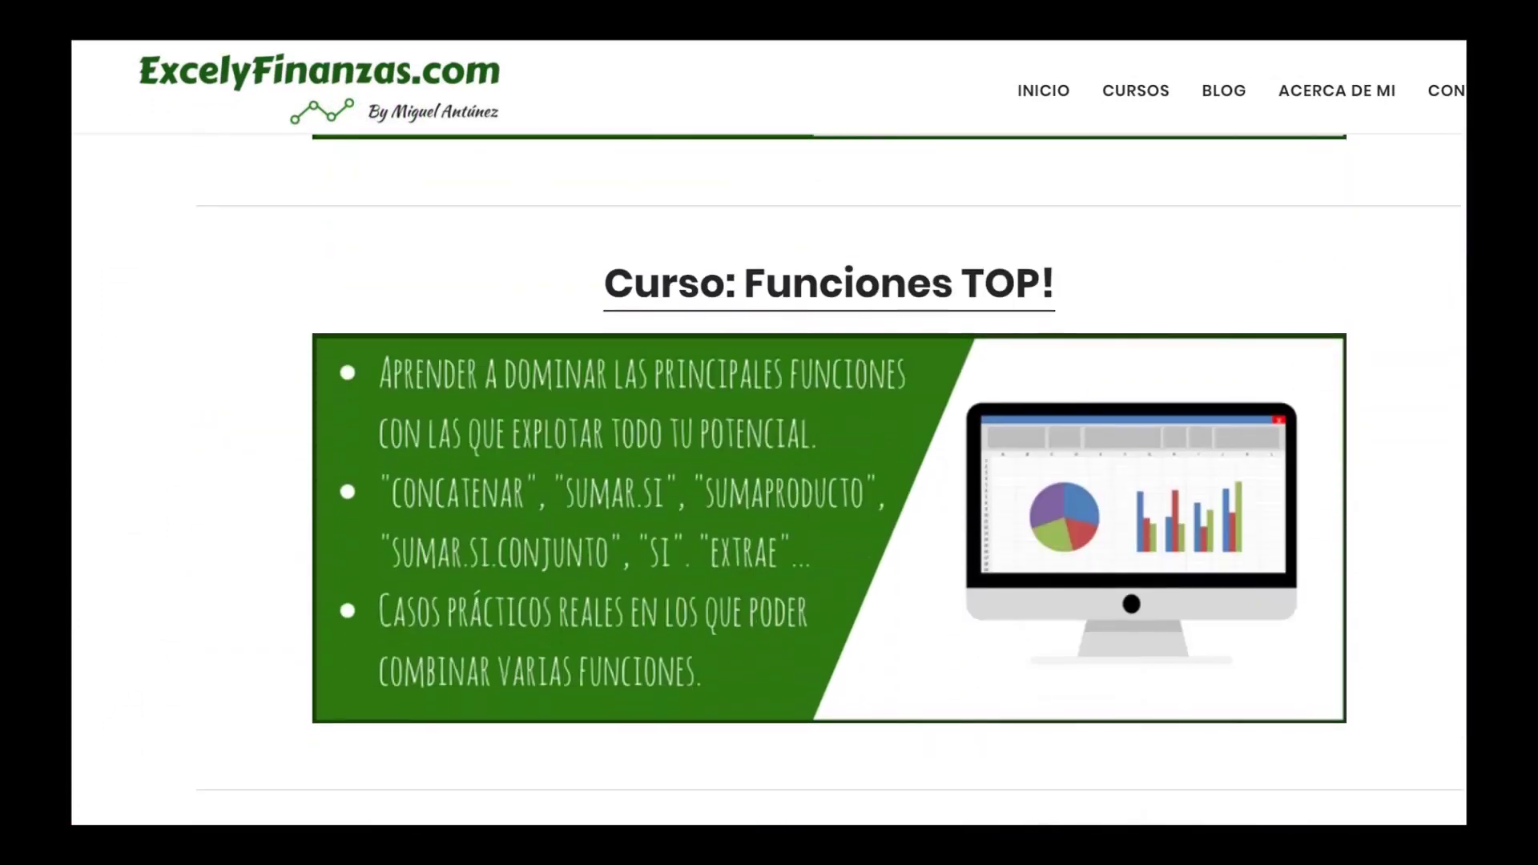
pyautogui.scroll(-3, 830, 481)
pyautogui.scroll(-2, 830, 481)
pyautogui.scroll(-4, 830, 480)
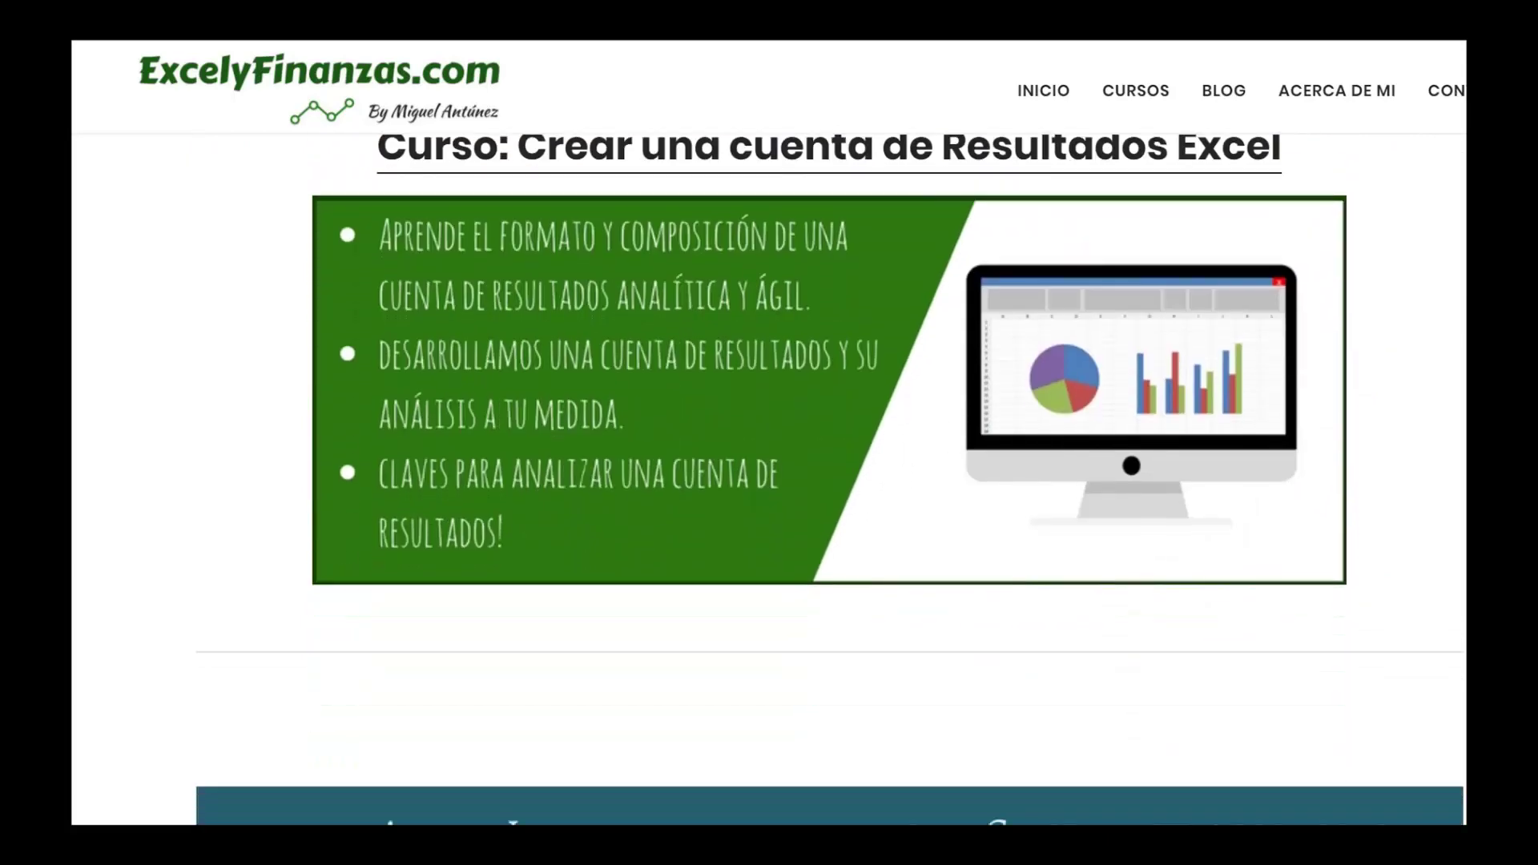